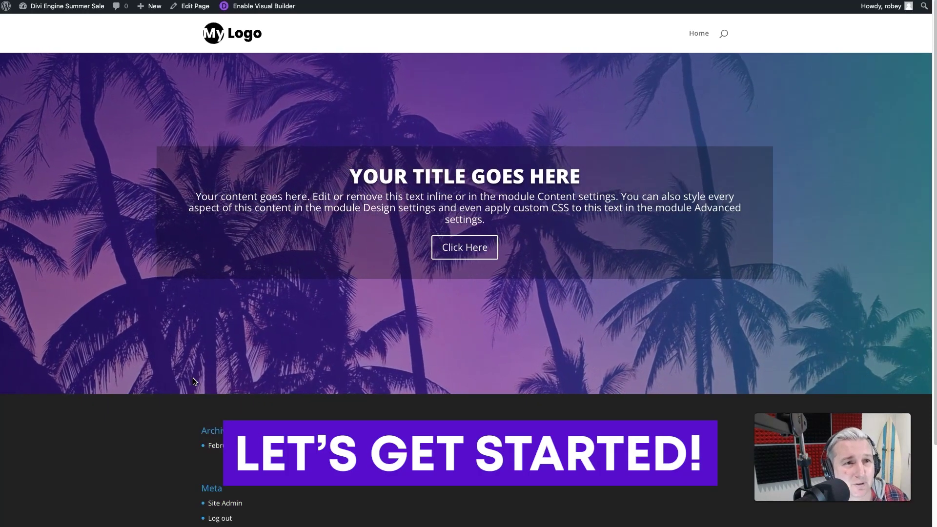
pyautogui.click(59, 165)
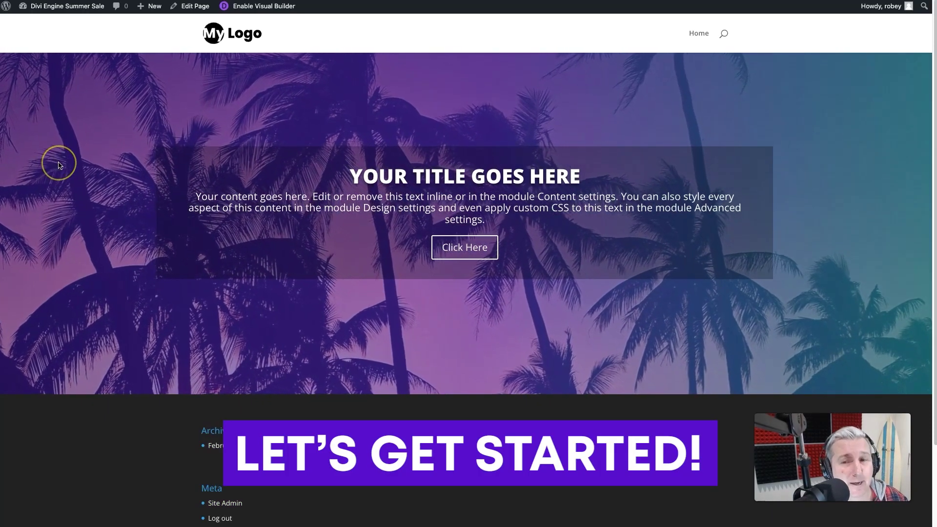
pyautogui.click(77, 136)
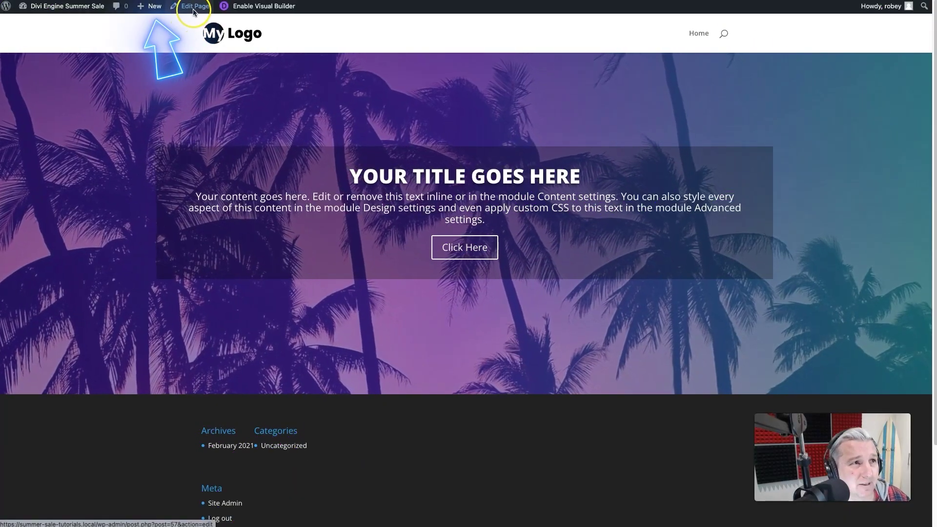
# - Create a new WordPress page titled "Ken Burns"
pyautogui.click(164, 13)
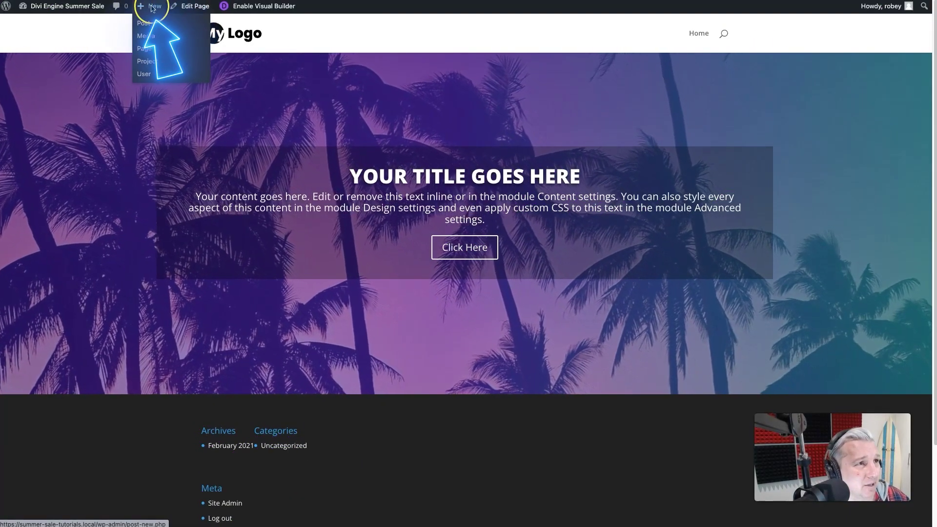
pyautogui.click(146, 51)
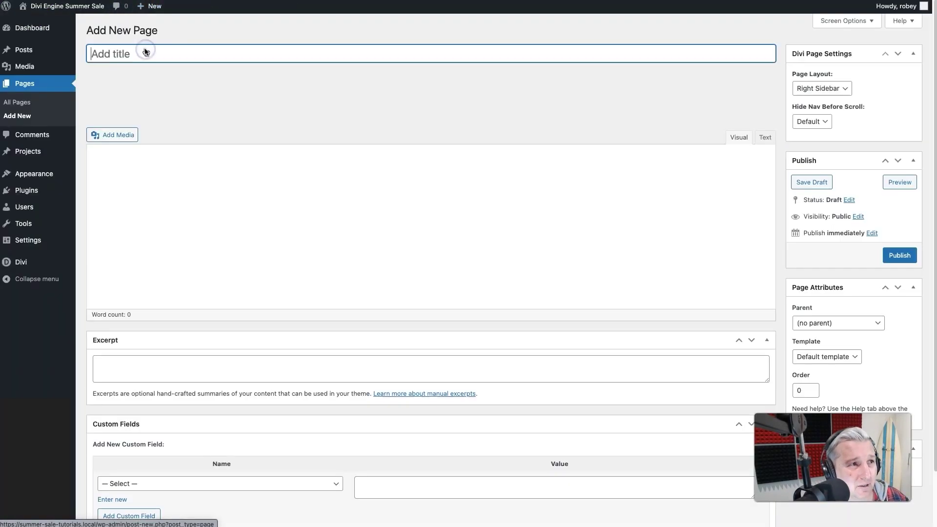
pyautogui.click(260, 56)
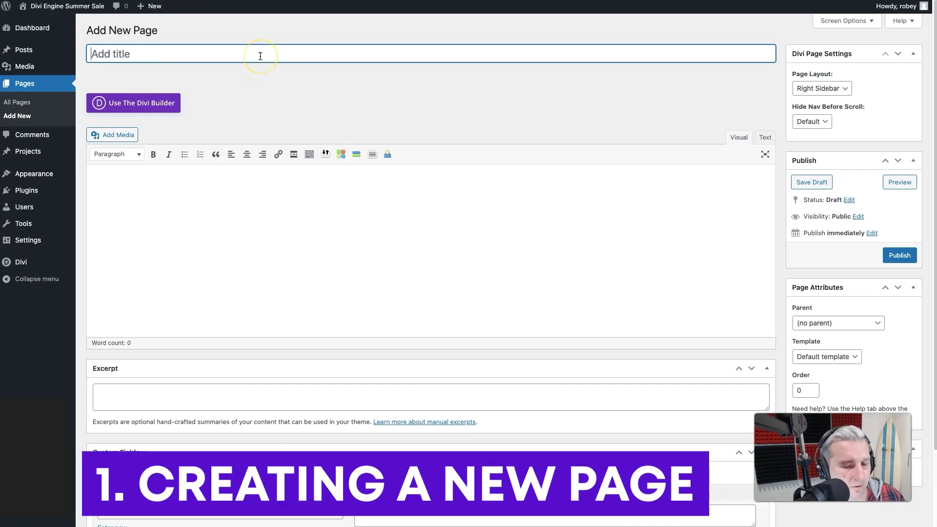
pyautogui.write('Ken Burns')
pyautogui.click(291, 77)
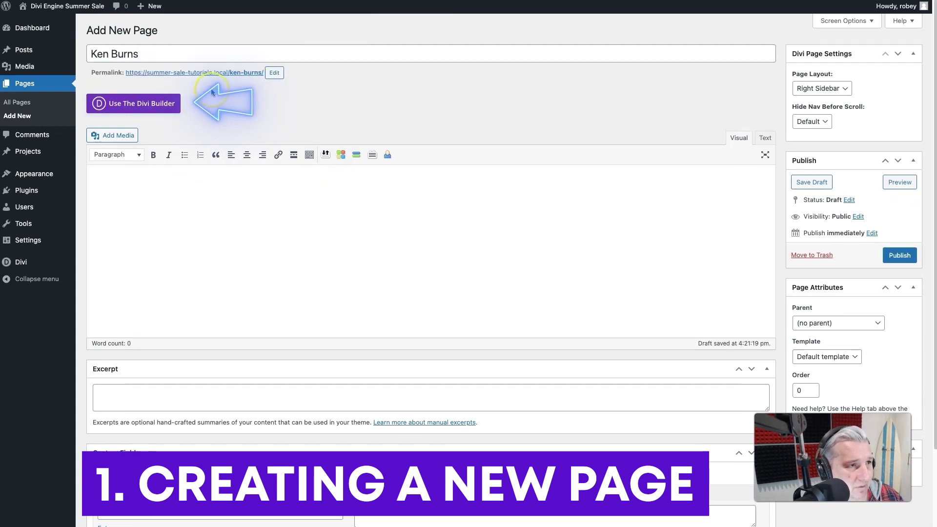
# - Build the page from scratch with the Divi Builder, inserting a single-column row that holds an empty Image module
pyautogui.click(169, 104)
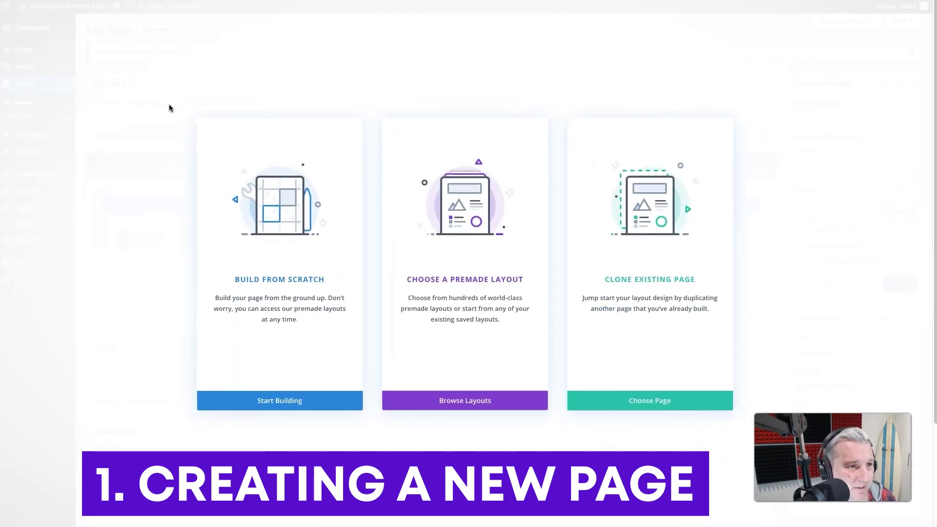
pyautogui.click(268, 399)
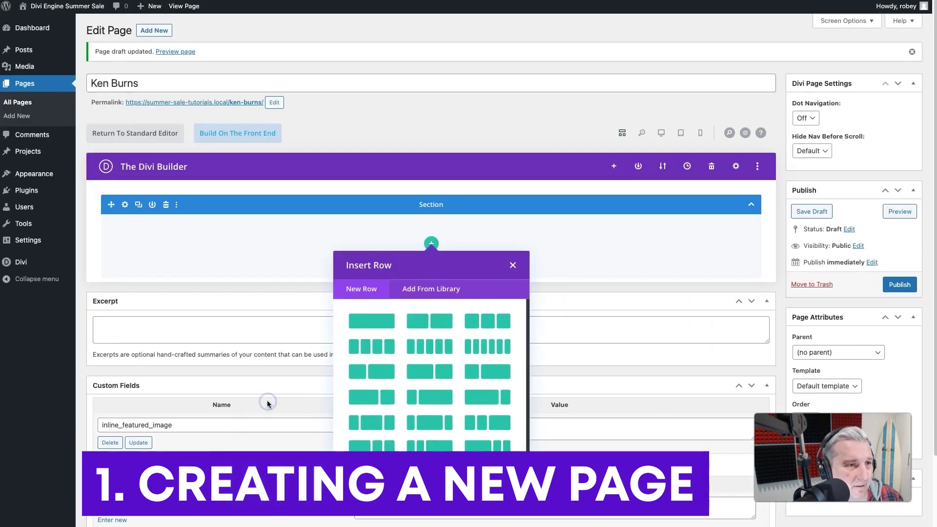
pyautogui.click(372, 320)
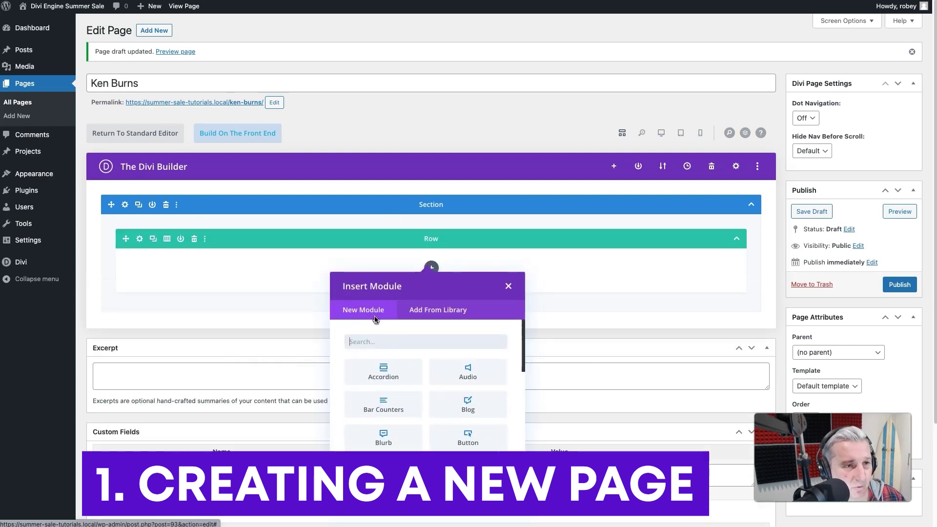
pyautogui.write('image')
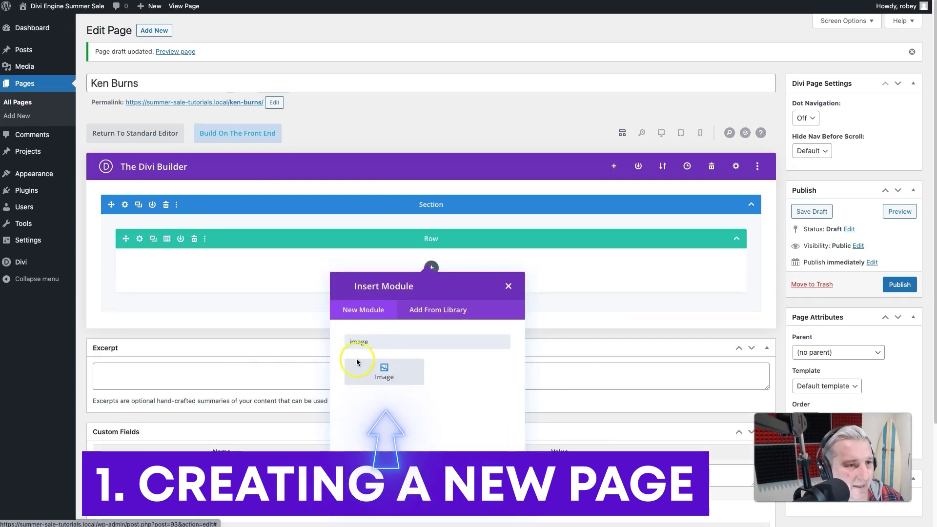
pyautogui.click(361, 371)
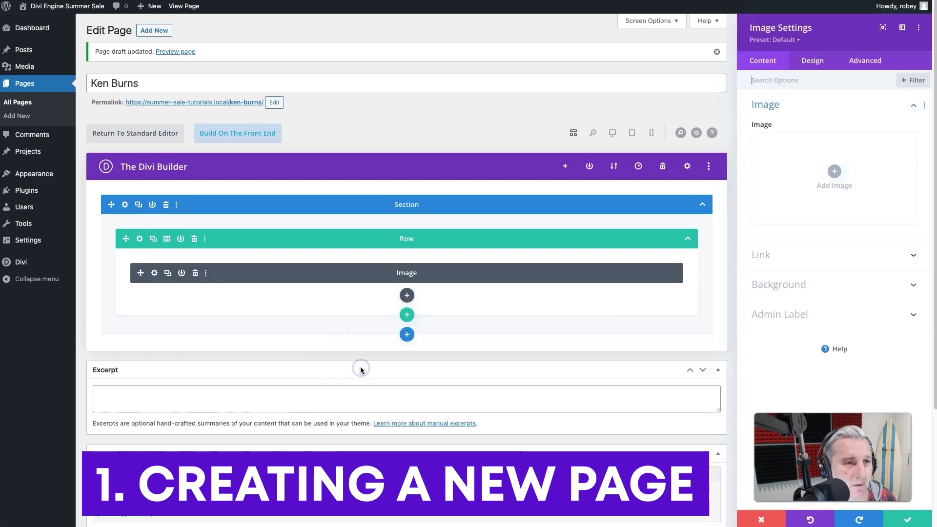
pyautogui.click(766, 515)
# - Publish the page and open it for building on the front end
pyautogui.click(900, 286)
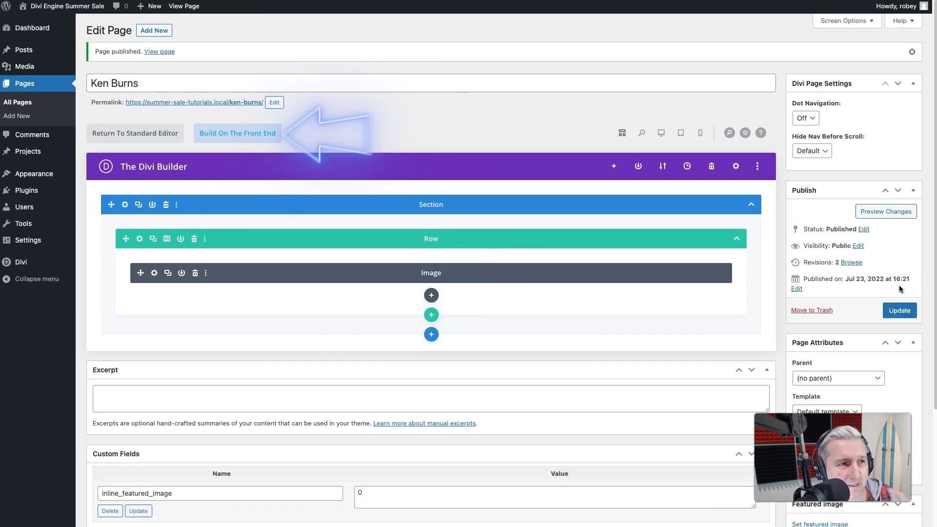
pyautogui.click(262, 136)
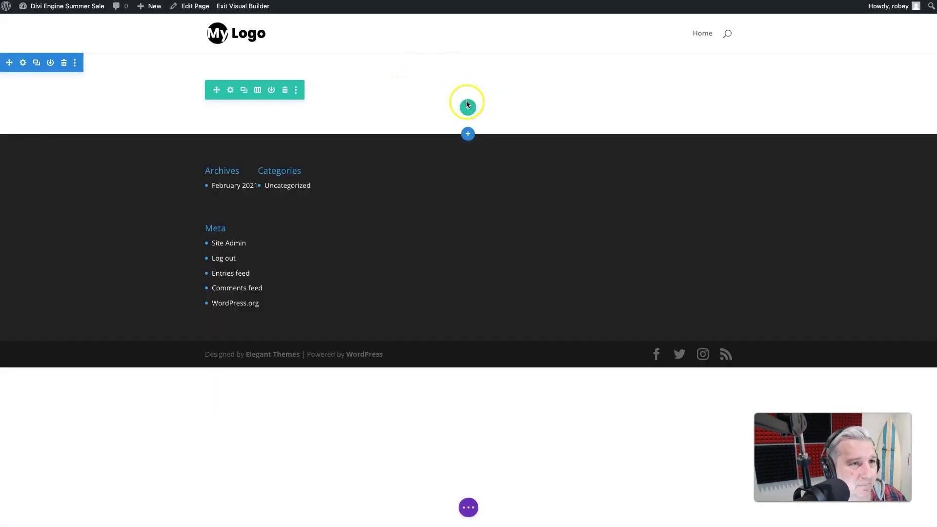
# - Add summer-sale-background.jpg from the media library to the Image module and save the module's settings
pyautogui.moveTo(468, 93)
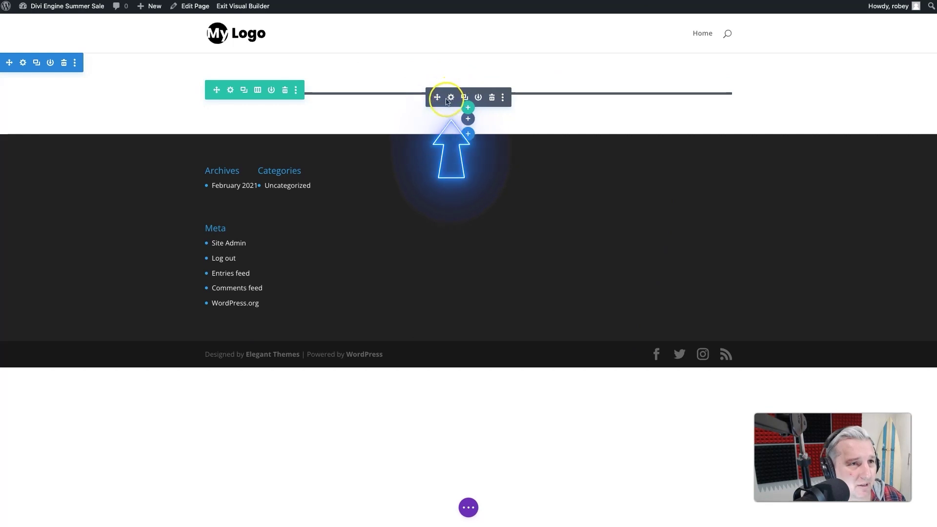
pyautogui.click(450, 97)
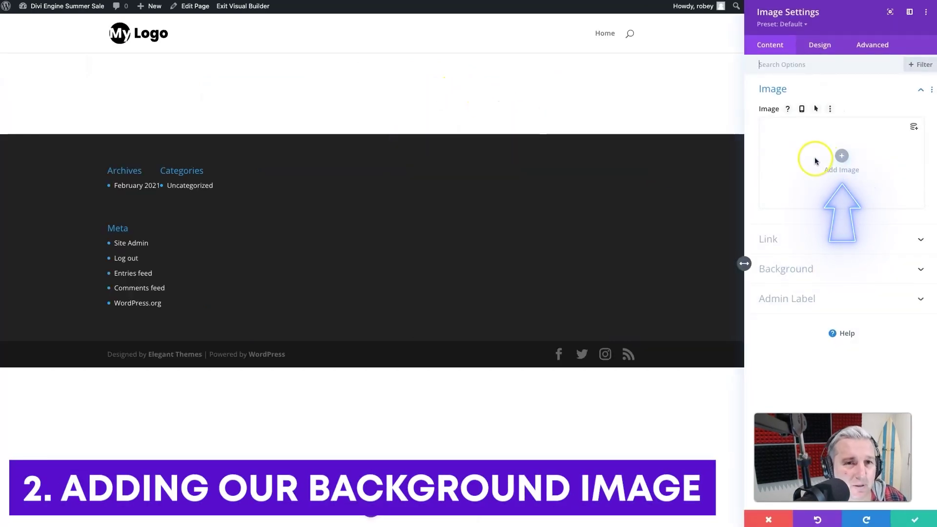
pyautogui.click(841, 157)
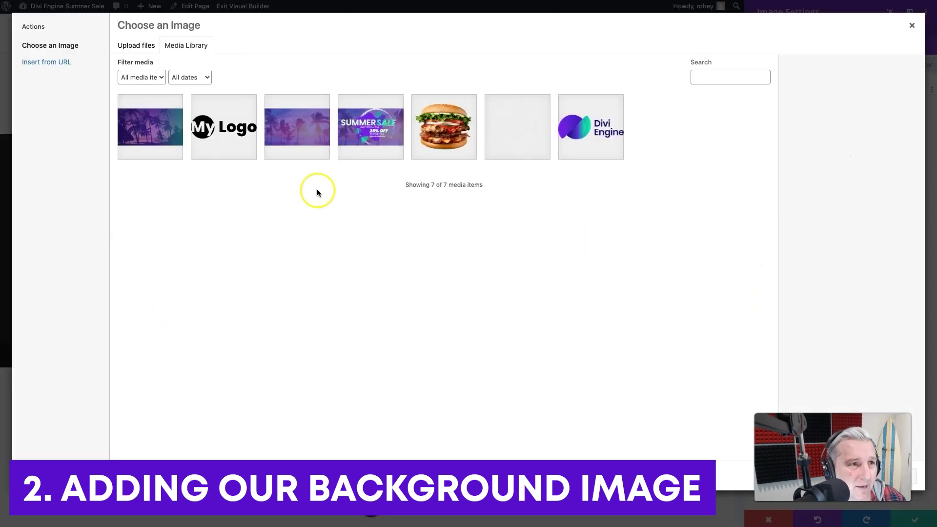
pyautogui.click(135, 148)
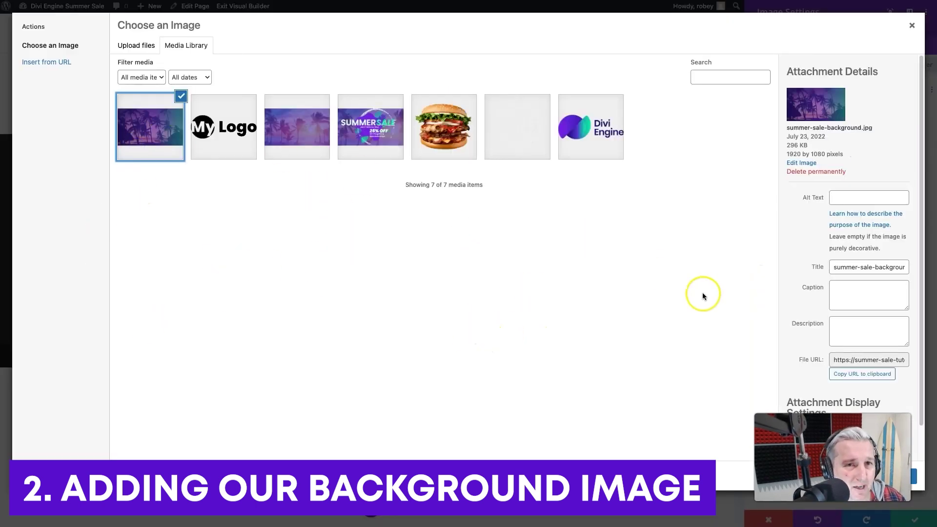
pyautogui.click(914, 479)
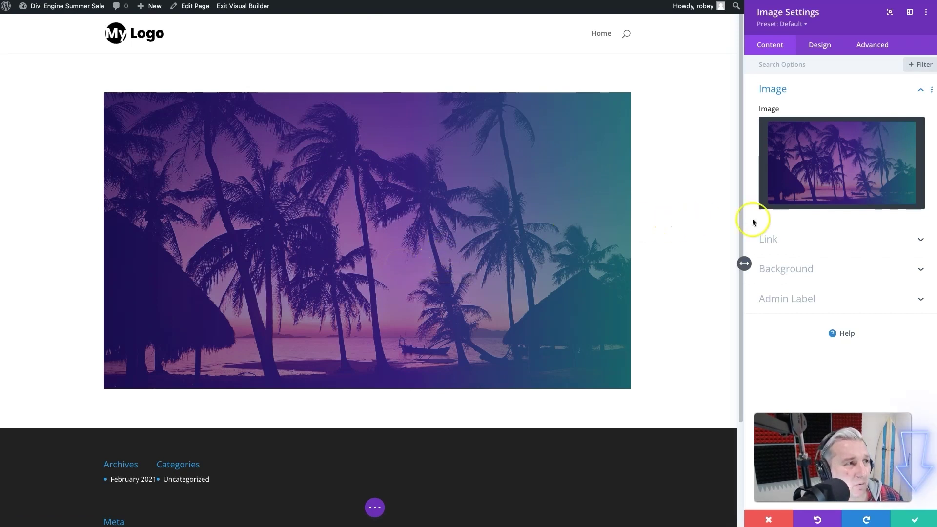
pyautogui.click(903, 524)
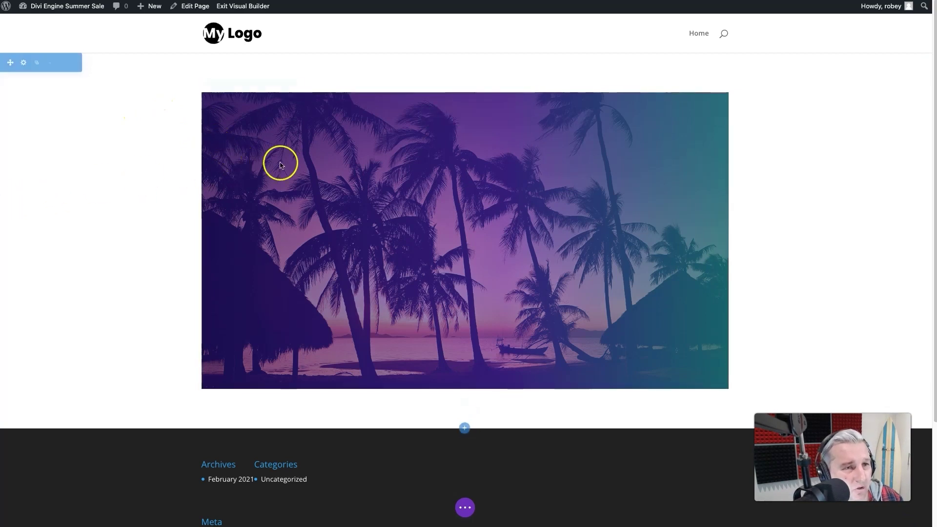
# - Enable a custom gutter width in the row's sizing settings and set the gutter width to 1
pyautogui.click(318, 223)
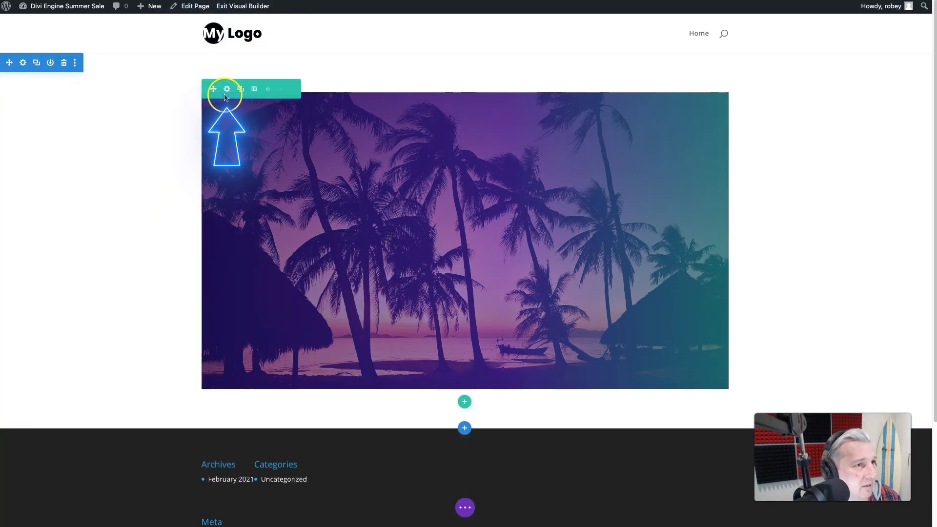
pyautogui.click(225, 89)
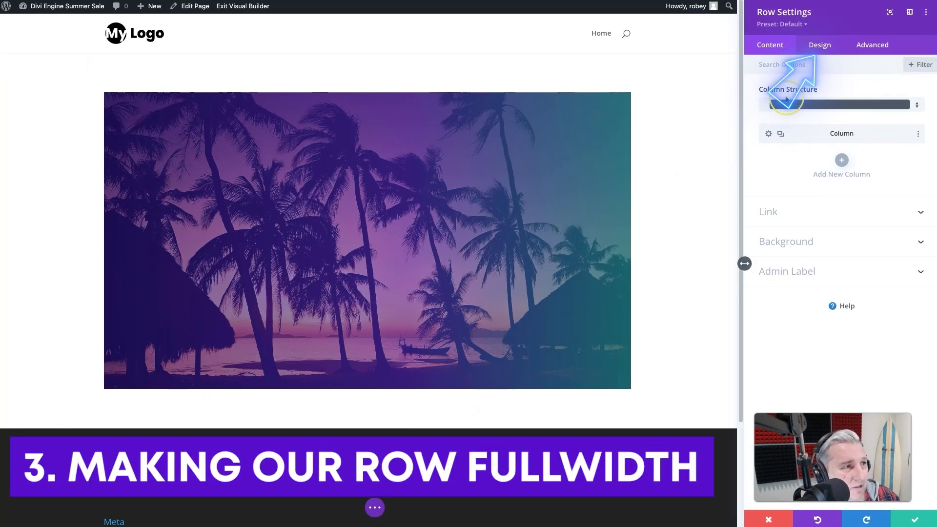
pyautogui.click(827, 44)
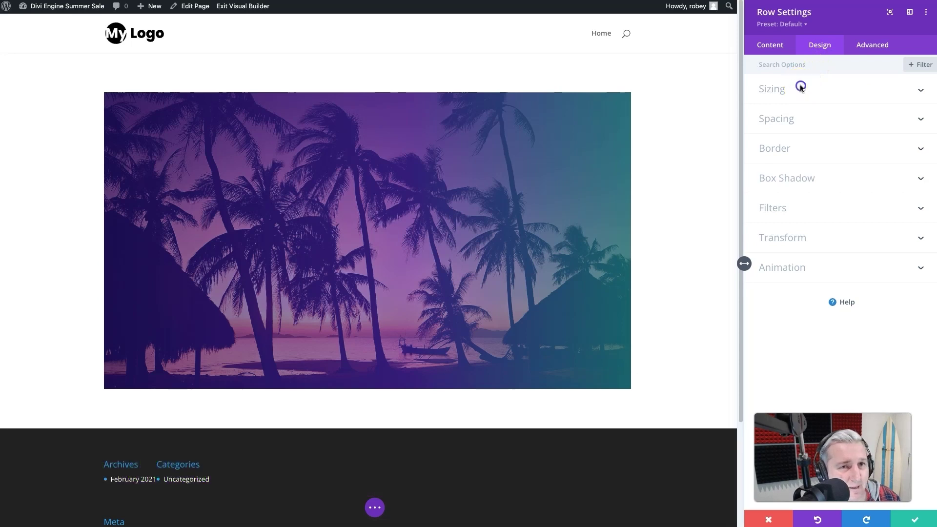
pyautogui.click(800, 89)
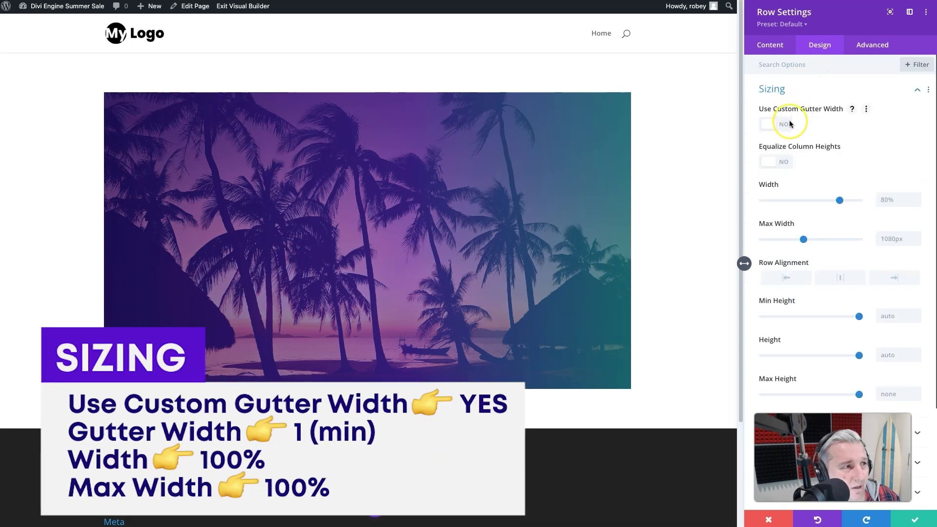
pyautogui.click(790, 124)
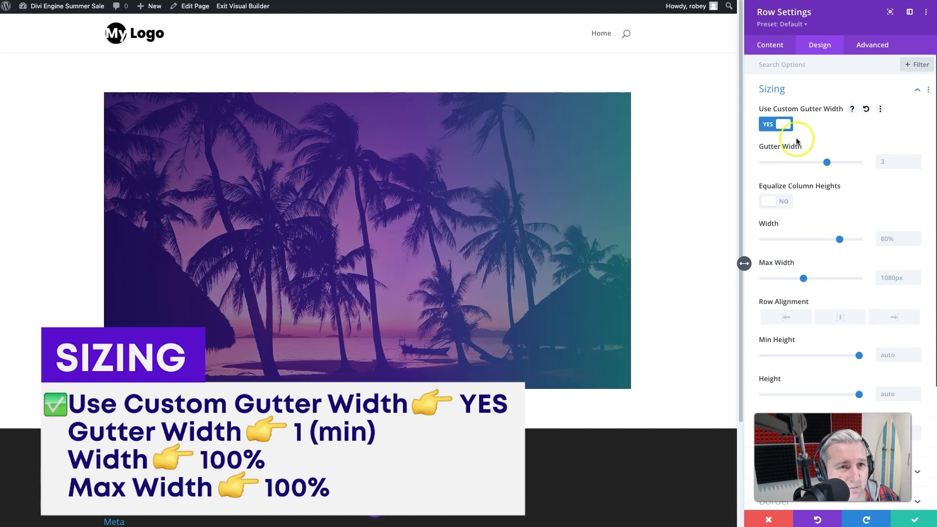
pyautogui.moveTo(787, 164); pyautogui.dragTo(762, 163)
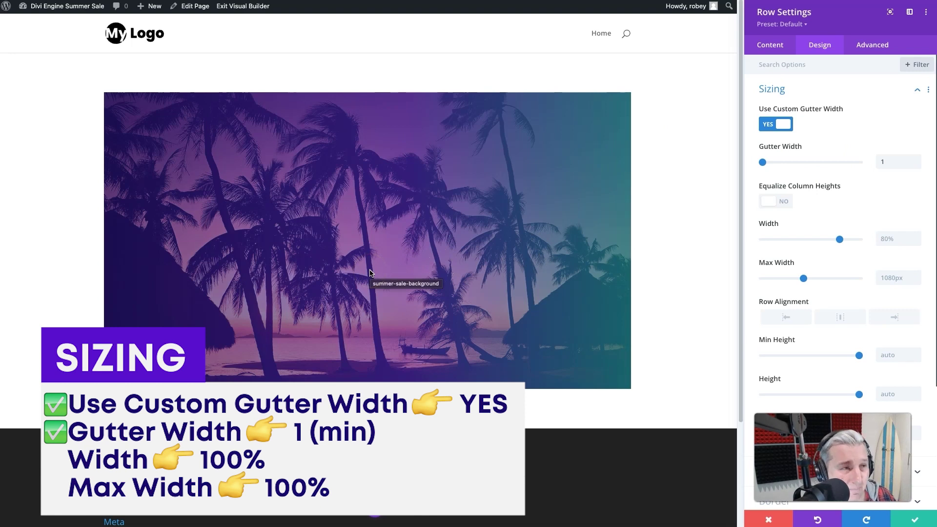
pyautogui.click(434, 443)
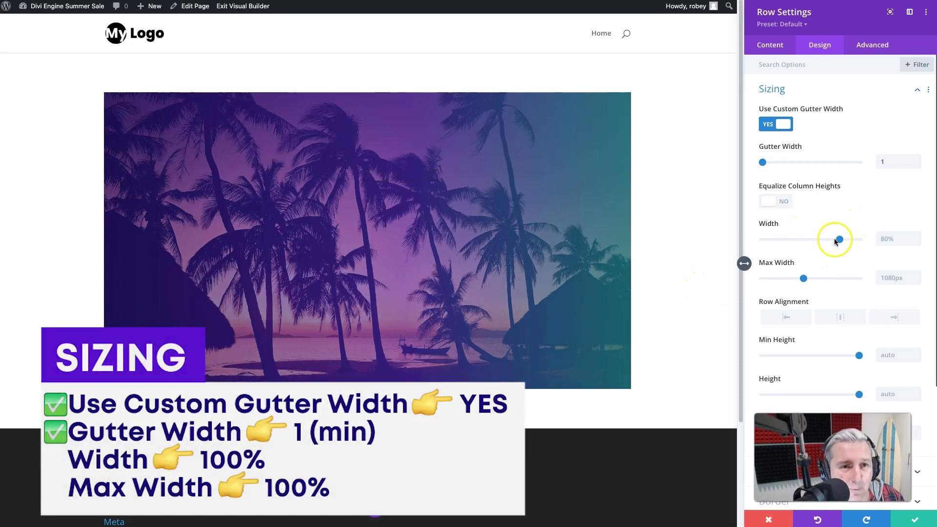
# - Set both the row's width and its max width to 100%
pyautogui.moveTo(839, 239); pyautogui.dragTo(879, 244)
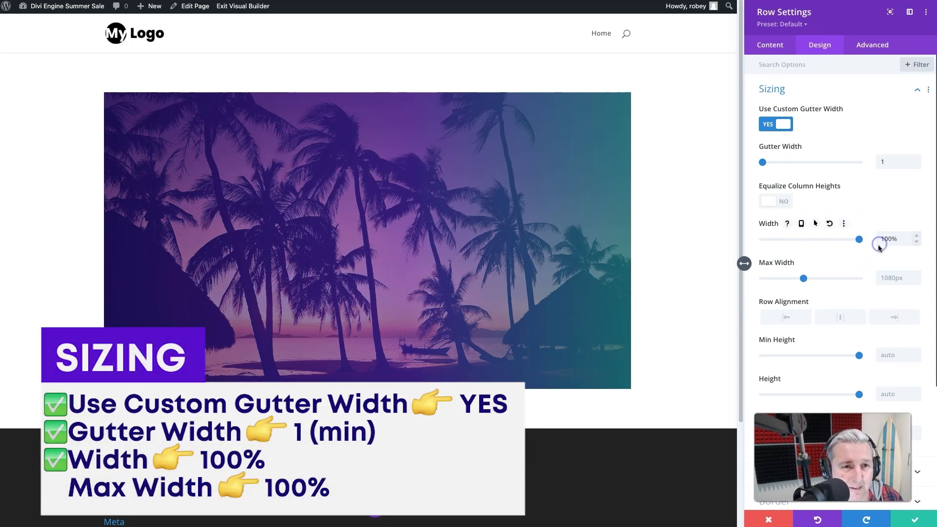
pyautogui.click(890, 284)
pyautogui.write('100%')
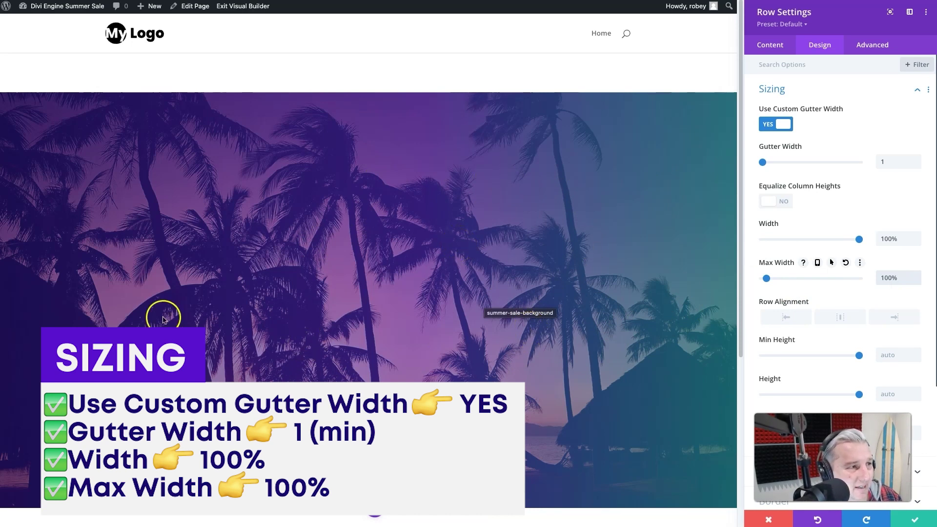
# - Set the row's height to 700px
pyautogui.scroll(-2, 310, 308)
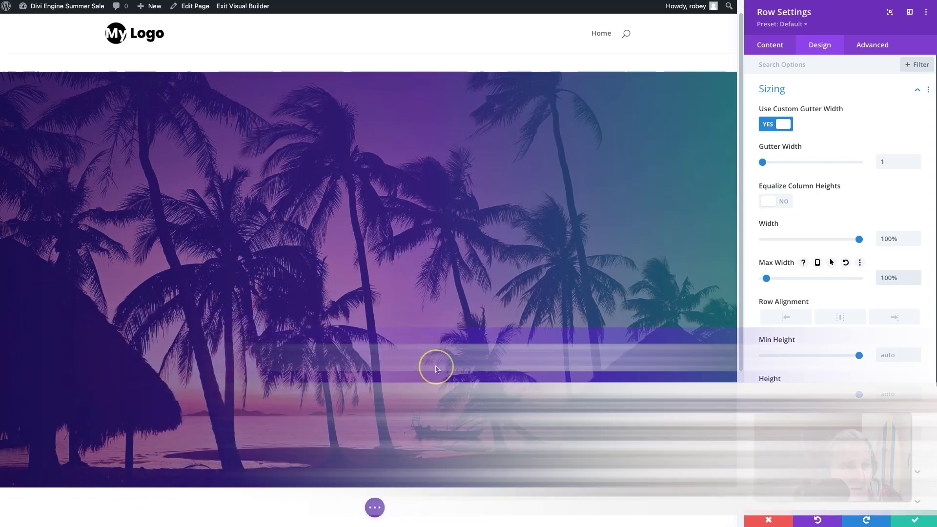
pyautogui.scroll(1, 436, 365)
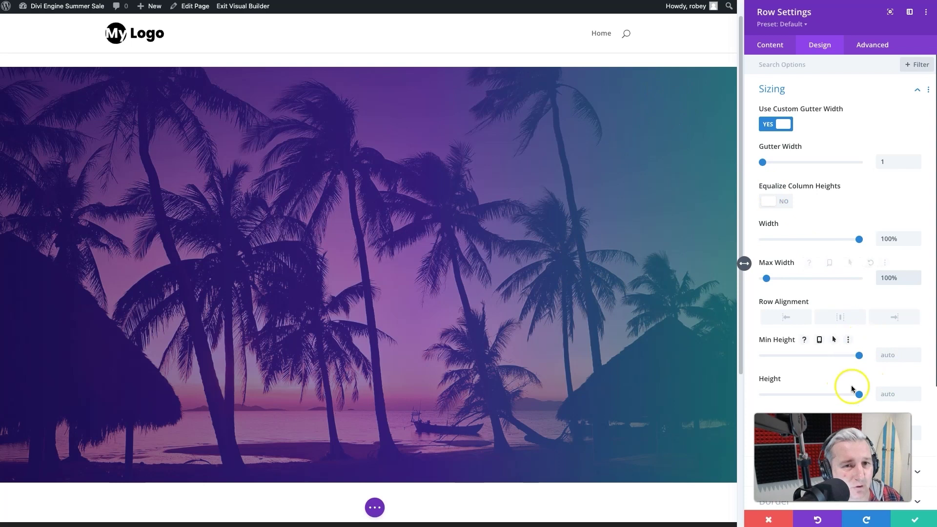
pyautogui.click(900, 395)
pyautogui.write('700p')
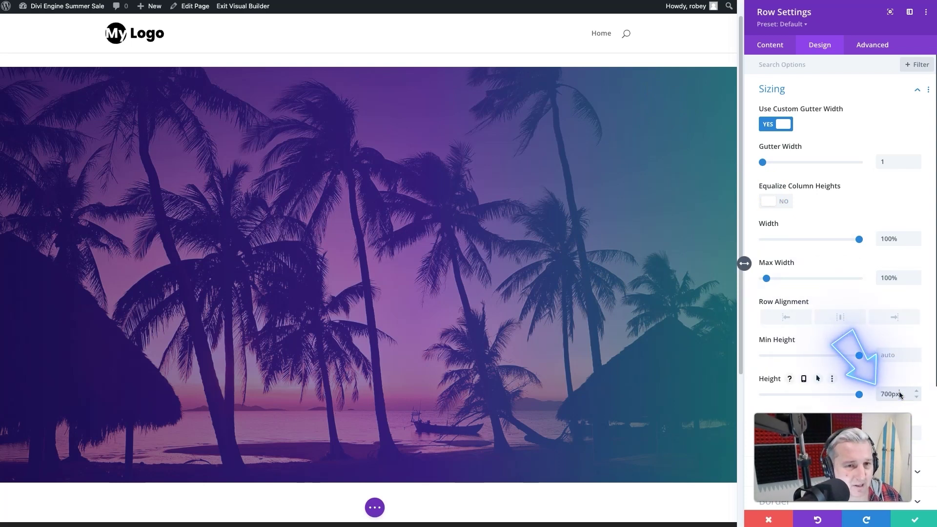
pyautogui.write('x')
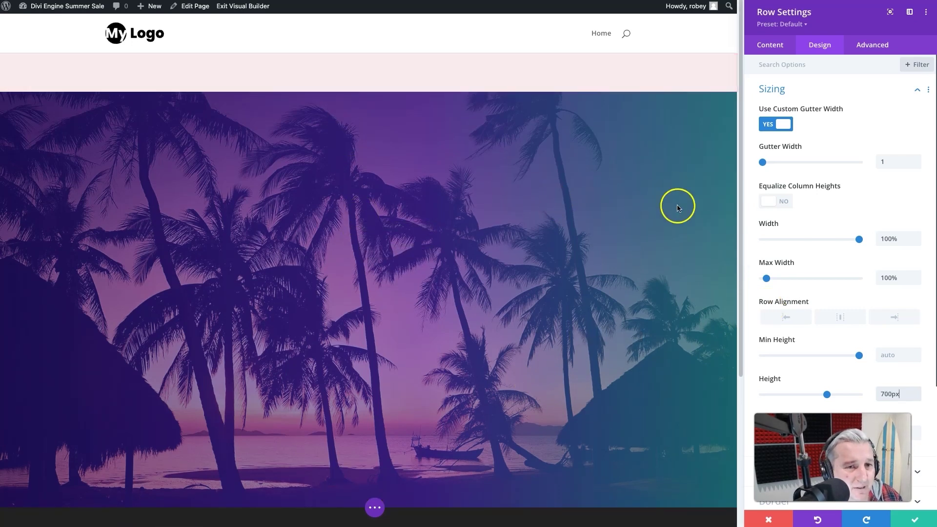
# - Set the row's top and bottom padding to 0px, with the two values linked
pyautogui.scroll(-5, 854, 358)
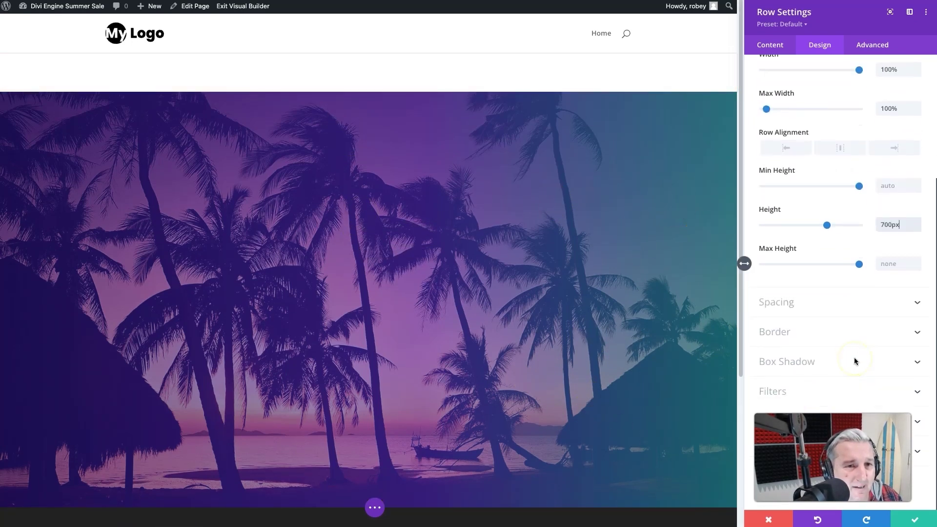
pyautogui.click(847, 308)
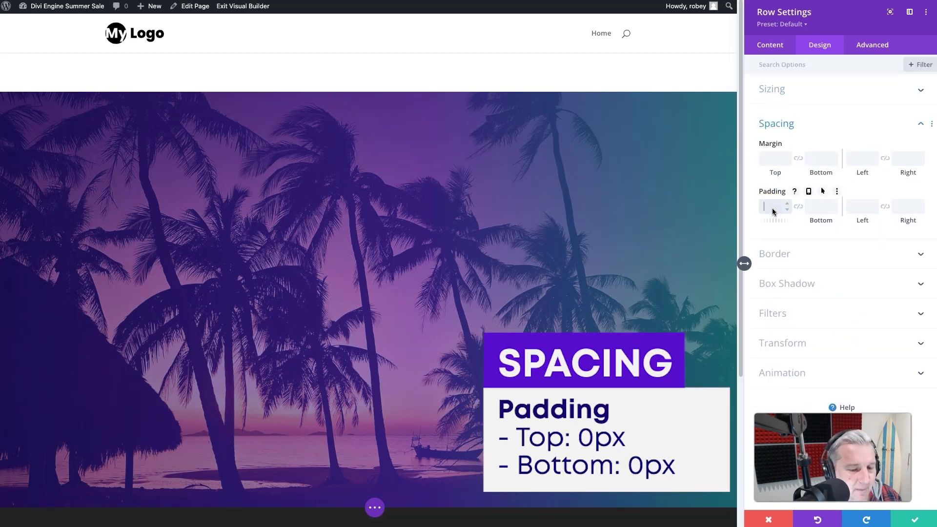
pyautogui.click(795, 207)
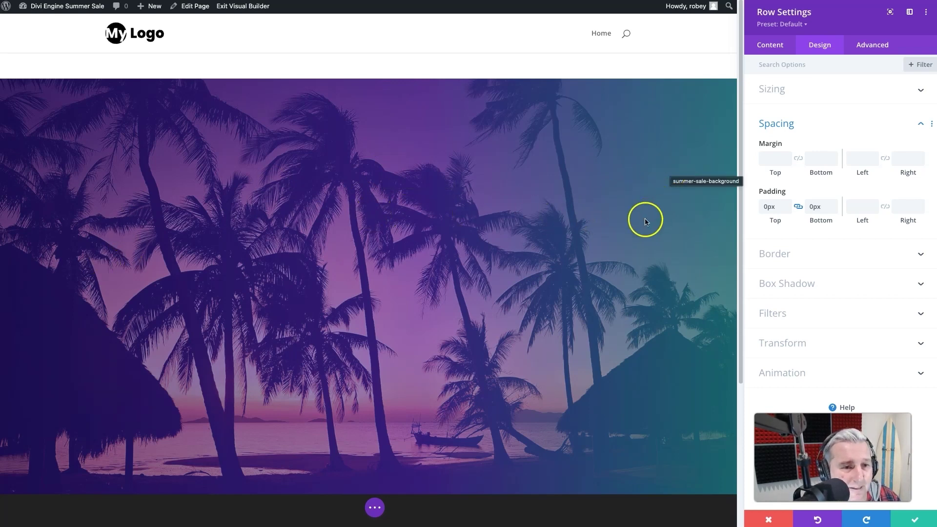
# - Set the row's horizontal and vertical overflow to Hidden in its visibility settings, and save the row
pyautogui.scroll(-1, 644, 218)
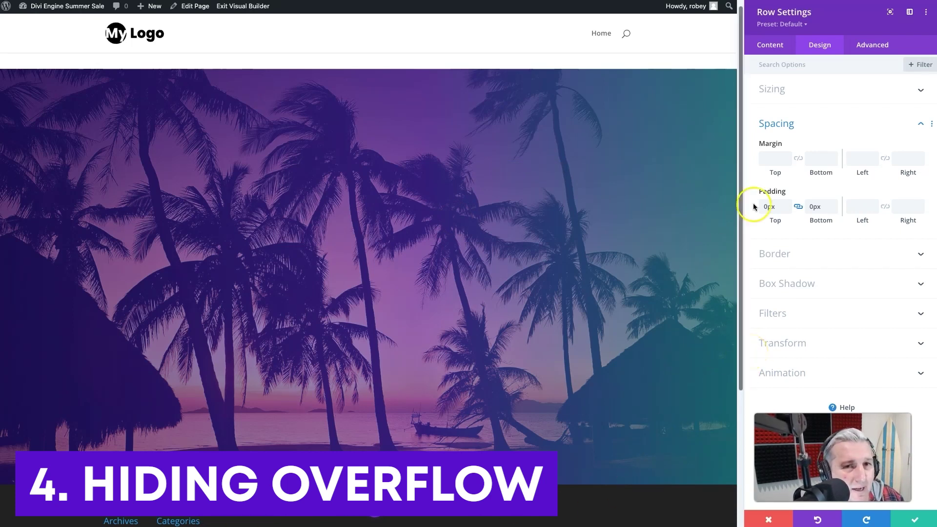
pyautogui.click(867, 51)
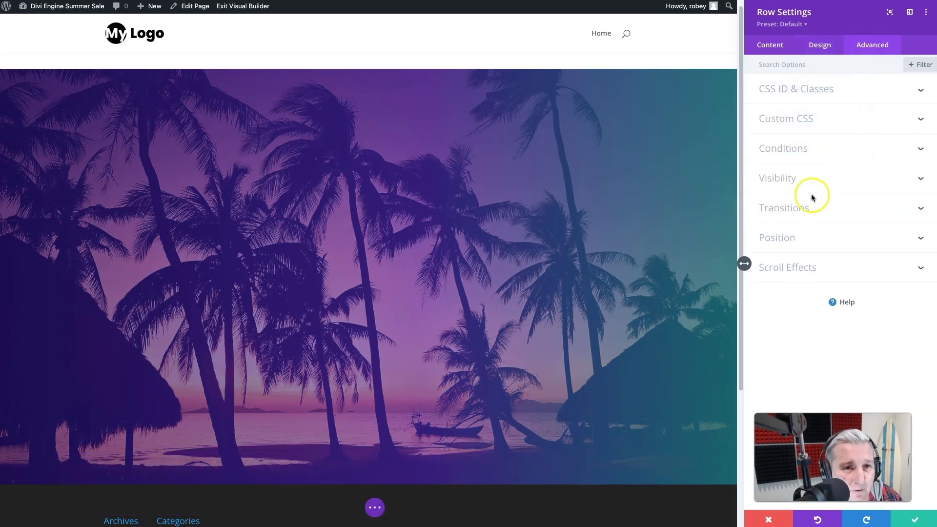
pyautogui.click(800, 179)
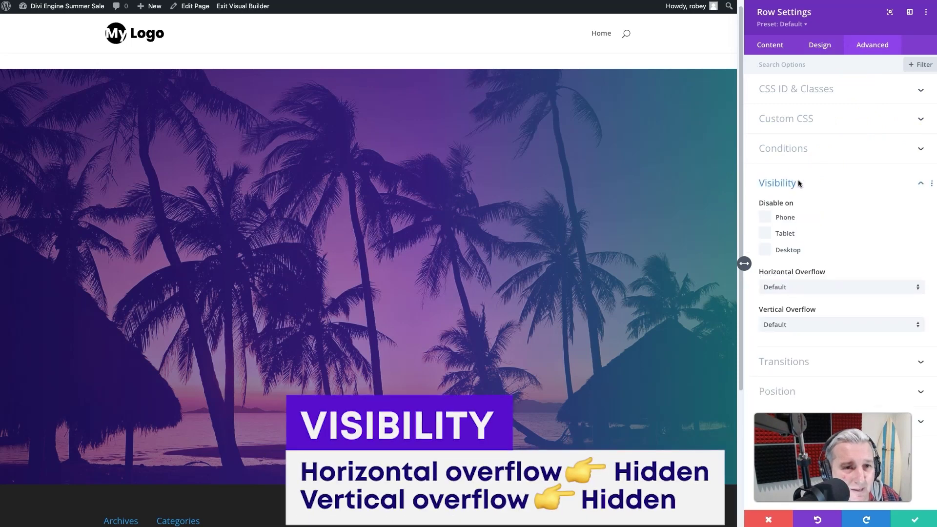
pyautogui.click(786, 287)
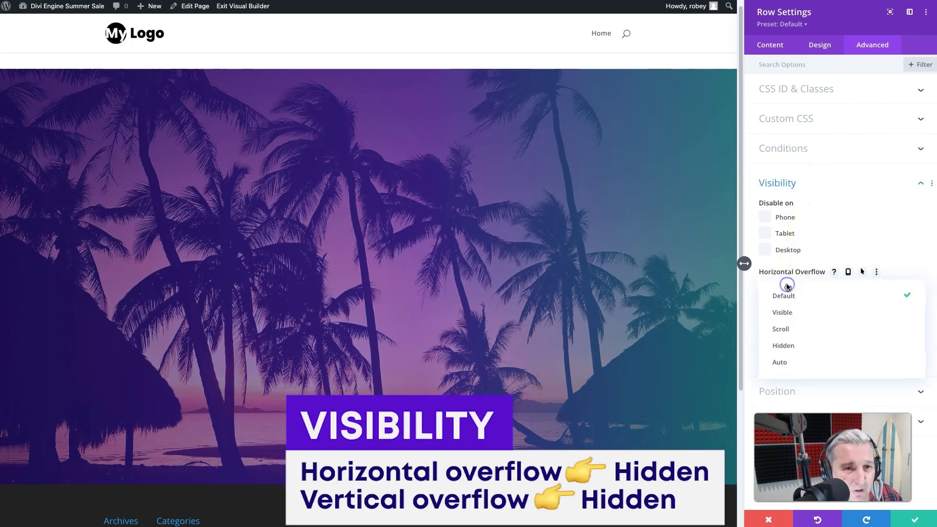
pyautogui.click(783, 345)
pyautogui.click(793, 324)
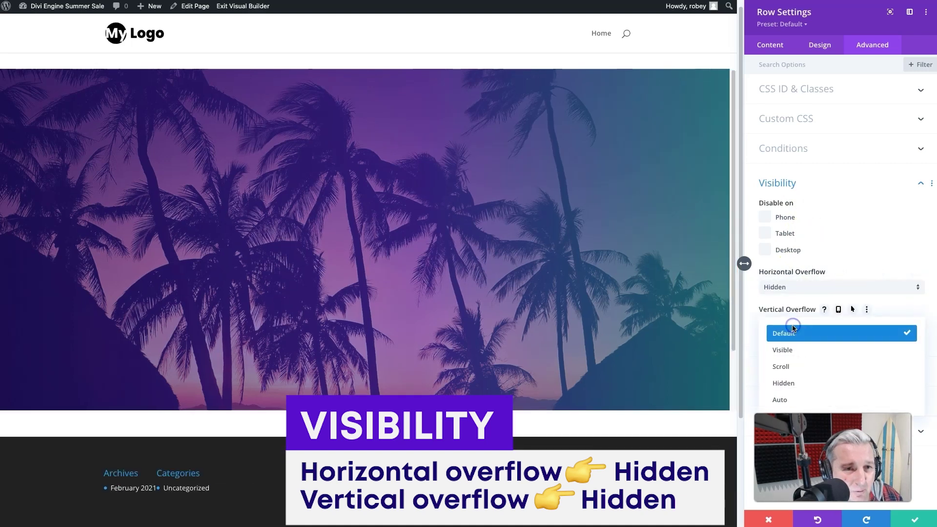
pyautogui.click(793, 387)
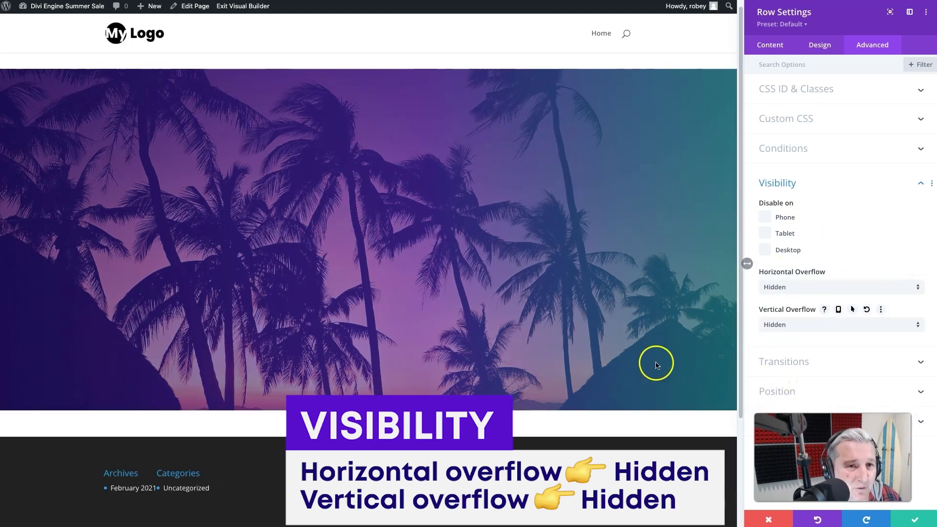
pyautogui.click(912, 521)
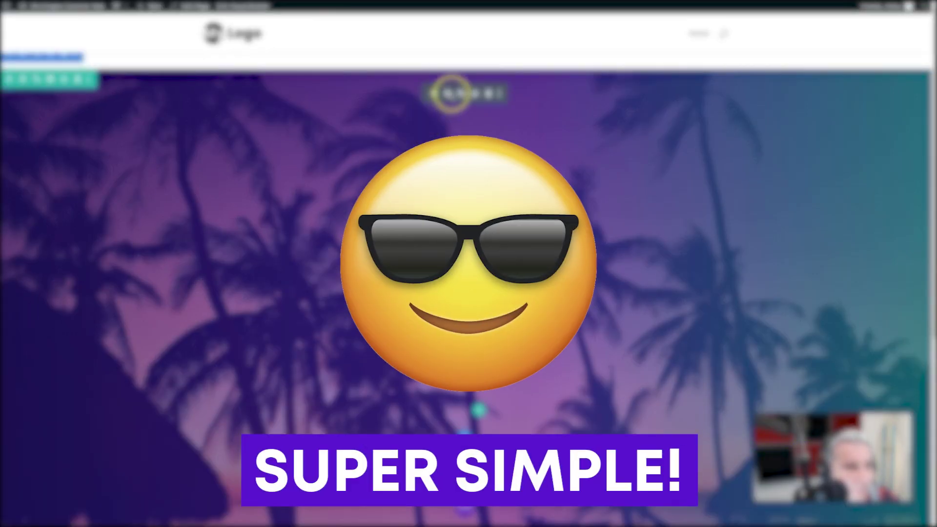
# - Open the translate controls in the image module's transform settings
pyautogui.click(448, 95)
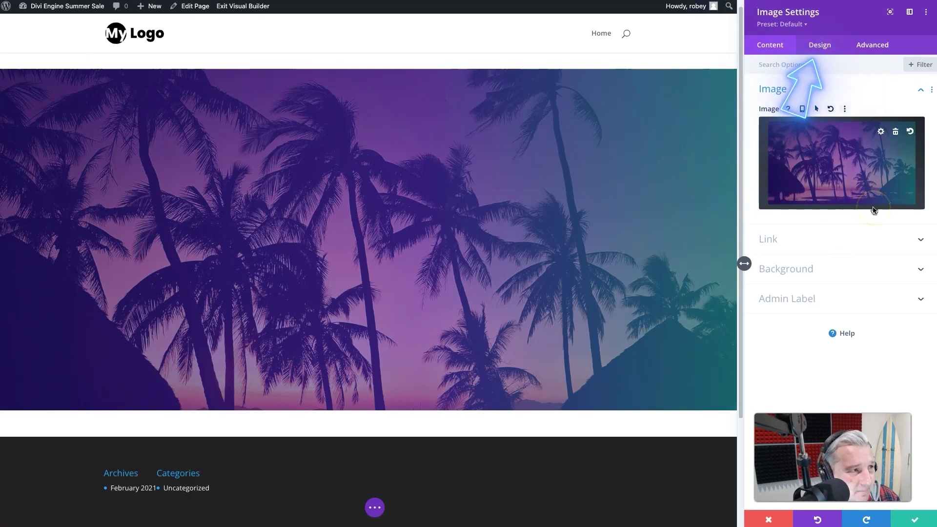
pyautogui.click(825, 51)
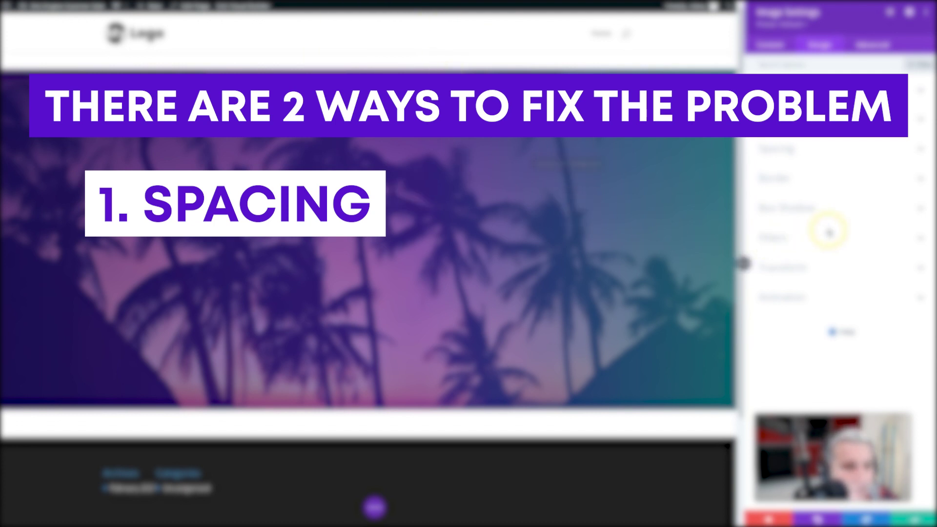
pyautogui.click(811, 270)
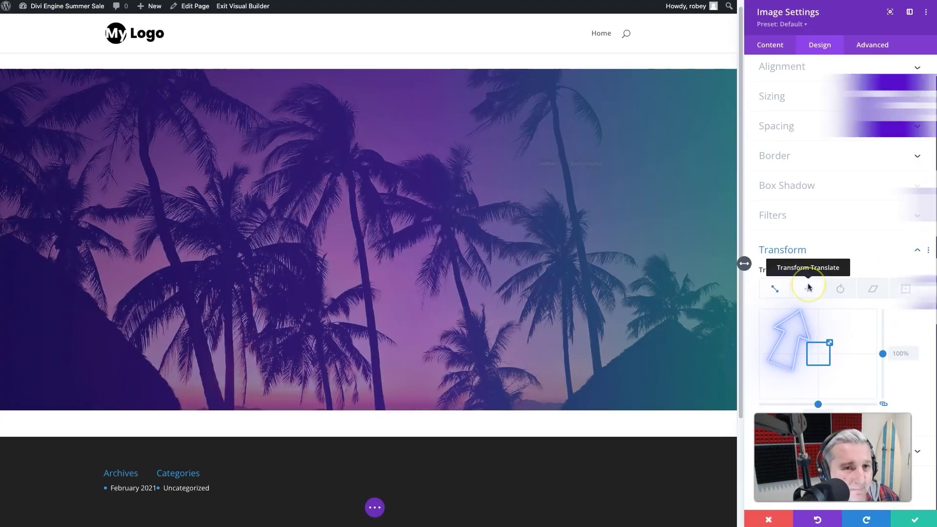
pyautogui.click(808, 288)
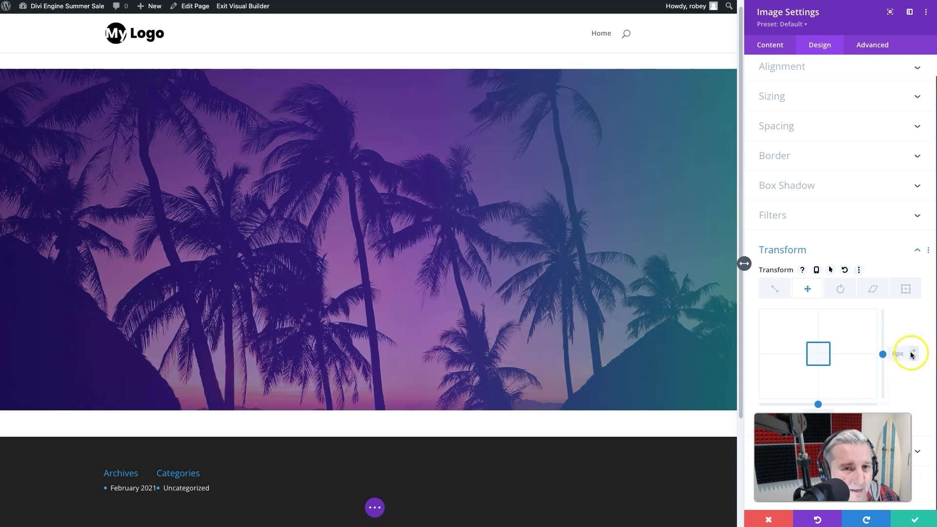
pyautogui.click(826, 356)
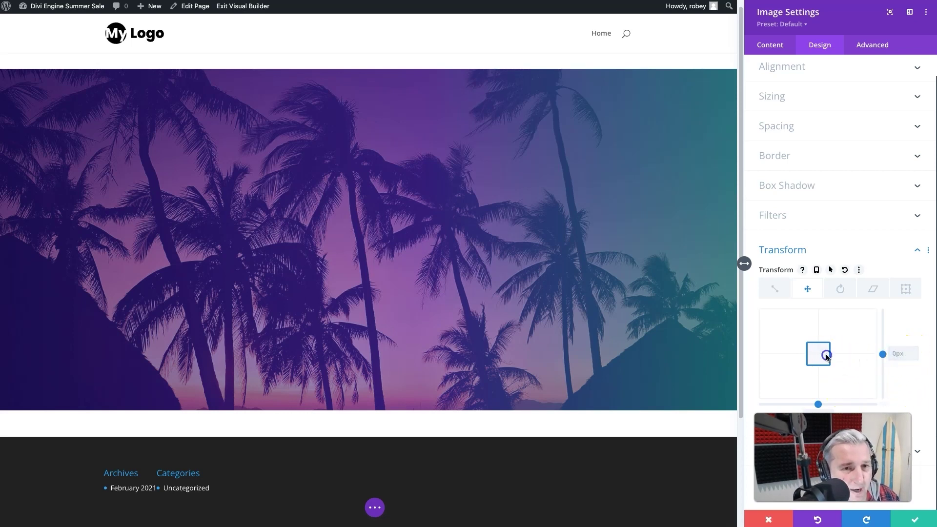
pyautogui.moveTo(812, 351)
pyautogui.mouseDown()
pyautogui.moveTo(830, 343)
pyautogui.moveTo(811, 339)
pyautogui.moveTo(821, 329)
pyautogui.moveTo(799, 361)
pyautogui.moveTo(781, 354)
pyautogui.moveTo(821, 361)
pyautogui.moveTo(814, 350)
pyautogui.mouseUp()
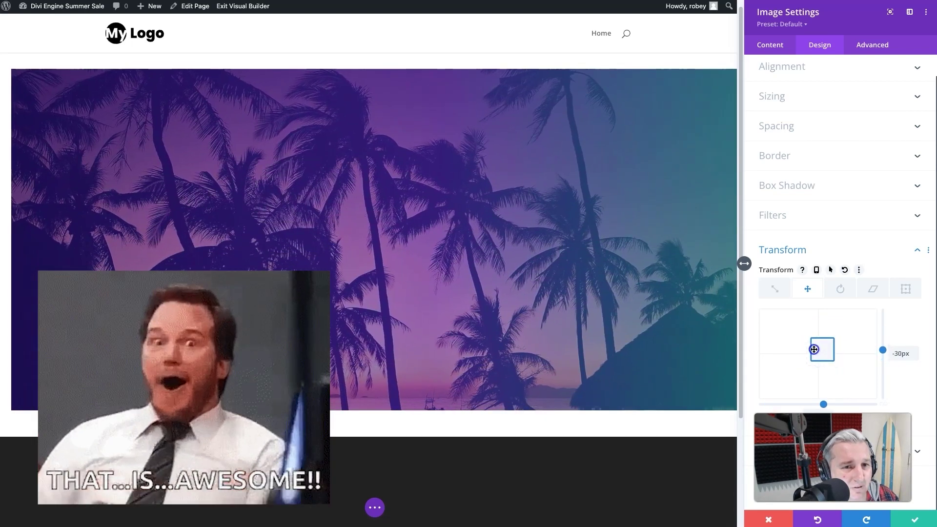
pyautogui.click(844, 270)
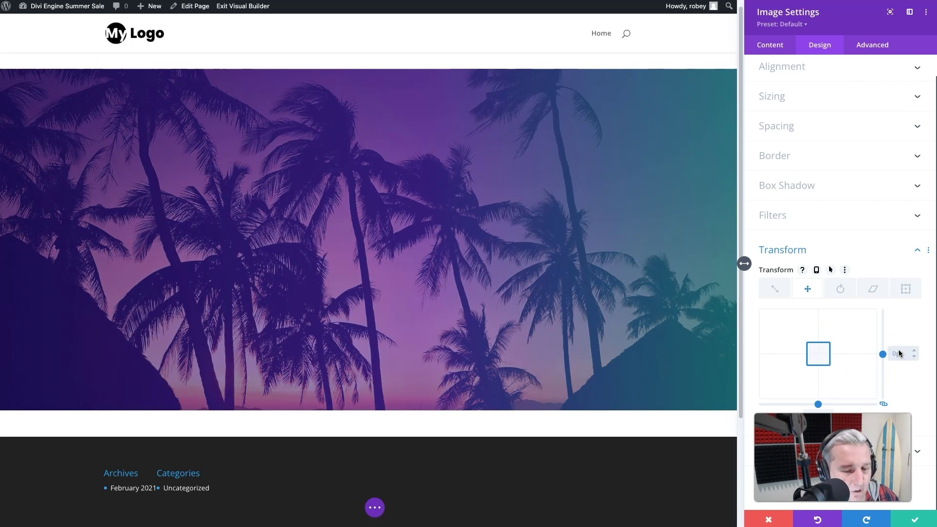
pyautogui.write('00')
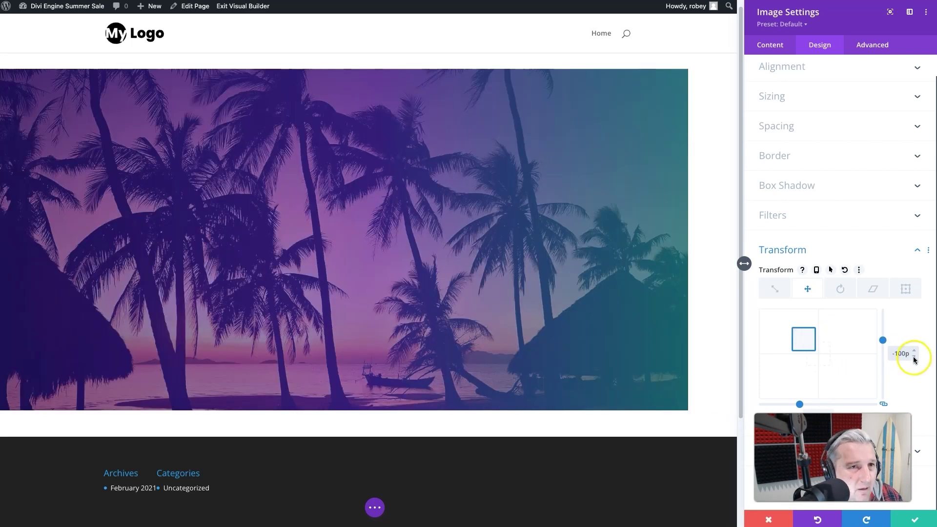
pyautogui.press('super+r')
pyautogui.click(378, 136)
pyautogui.moveTo(884, 328)
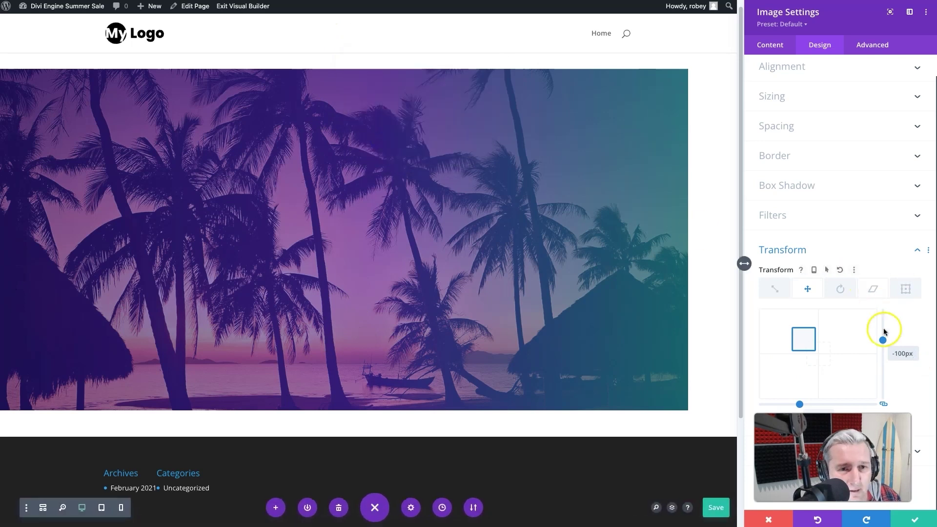
pyautogui.click(844, 270)
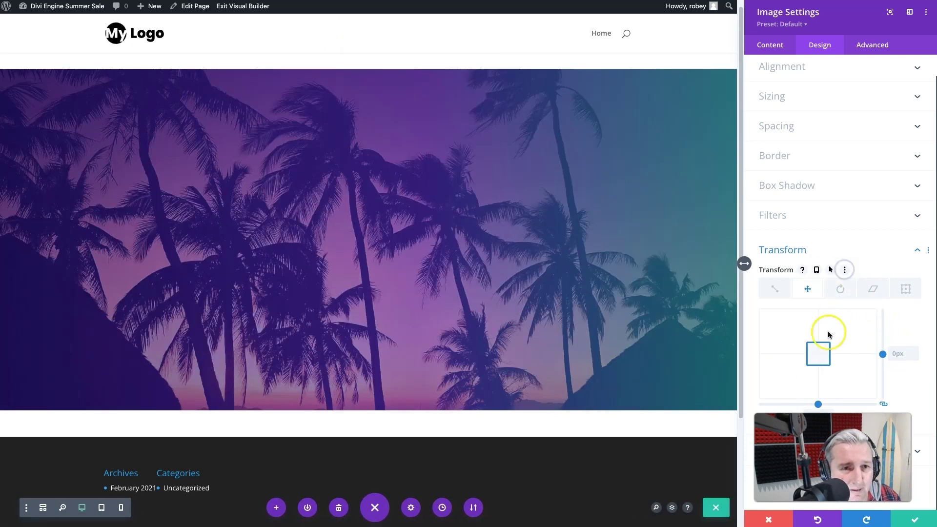
# - Translate the image vertically by -50px with no horizontal offset, and save the image module's settings
pyautogui.moveTo(821, 352); pyautogui.dragTo(819, 345)
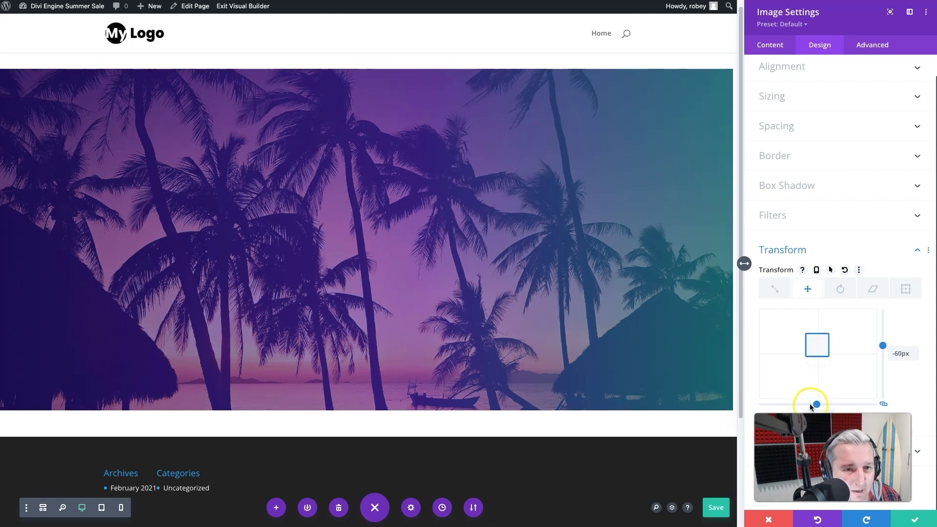
pyautogui.moveTo(817, 406); pyautogui.dragTo(818, 405)
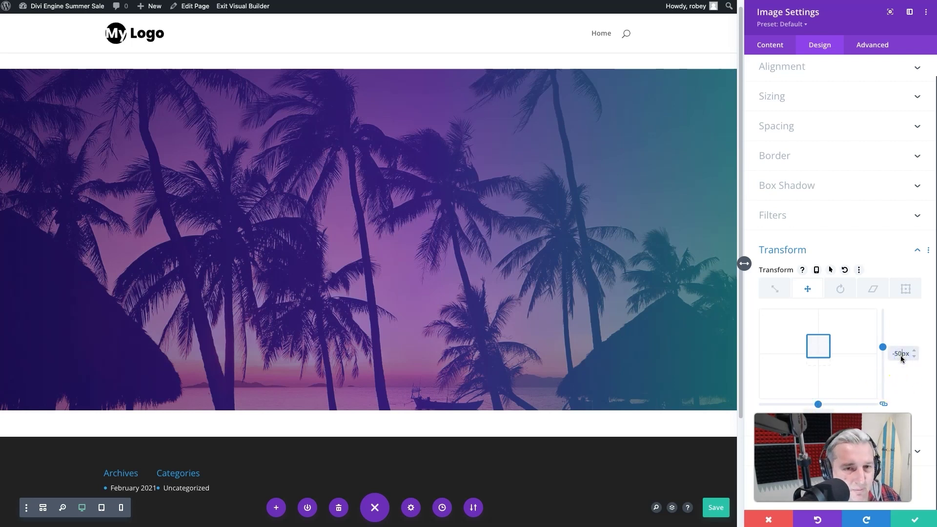
pyautogui.click(513, 328)
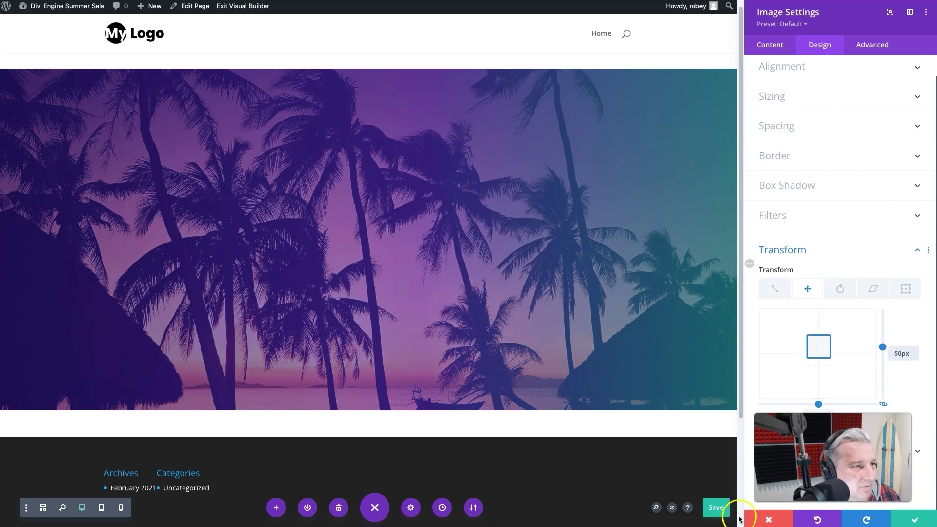
pyautogui.click(904, 521)
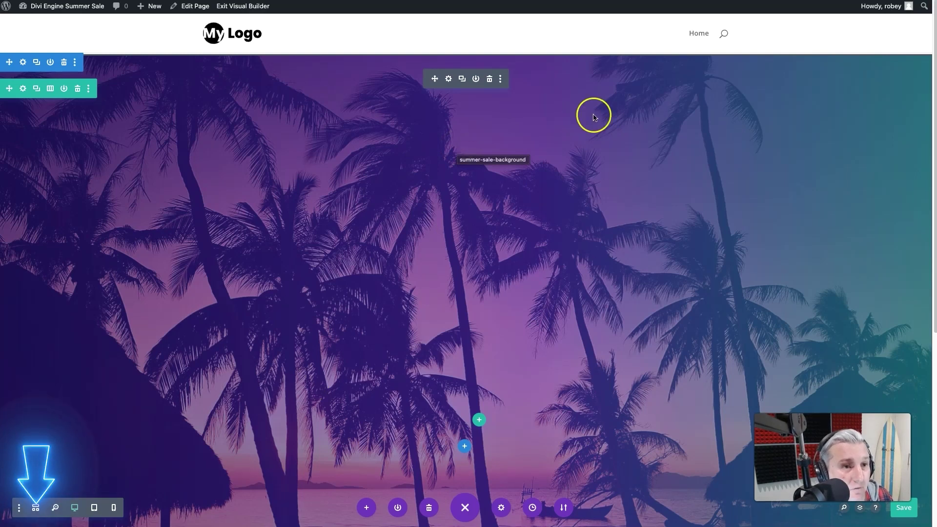
# - Set the section's top and bottom padding to 0px with the two values linked, and save the section
pyautogui.click(36, 509)
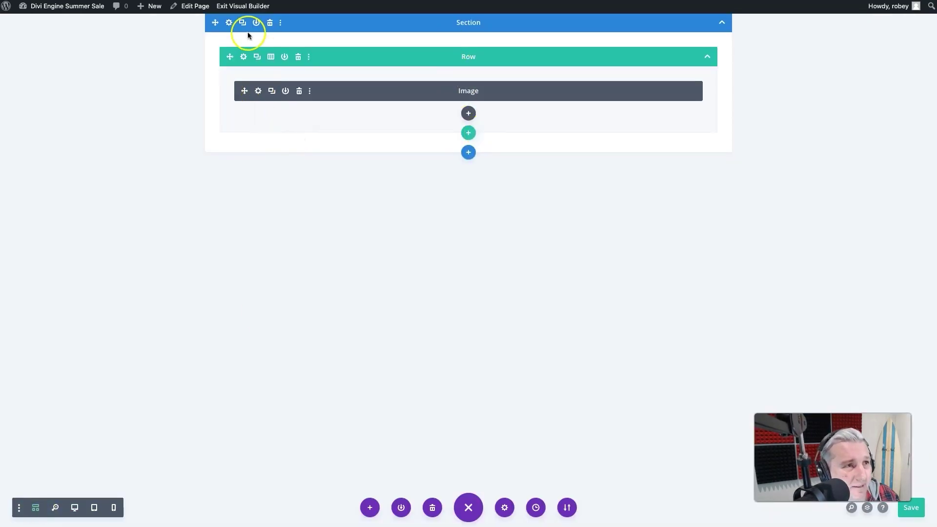
pyautogui.click(74, 508)
pyautogui.click(25, 66)
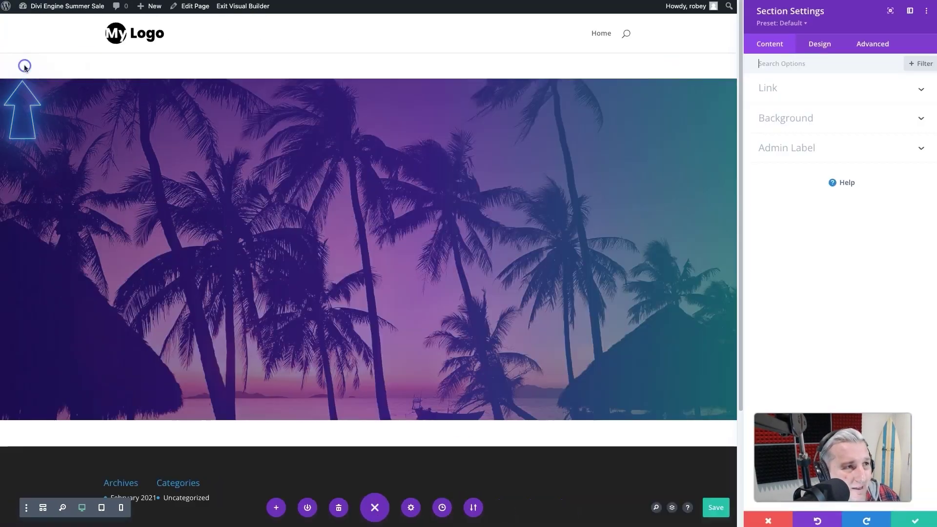
pyautogui.click(824, 50)
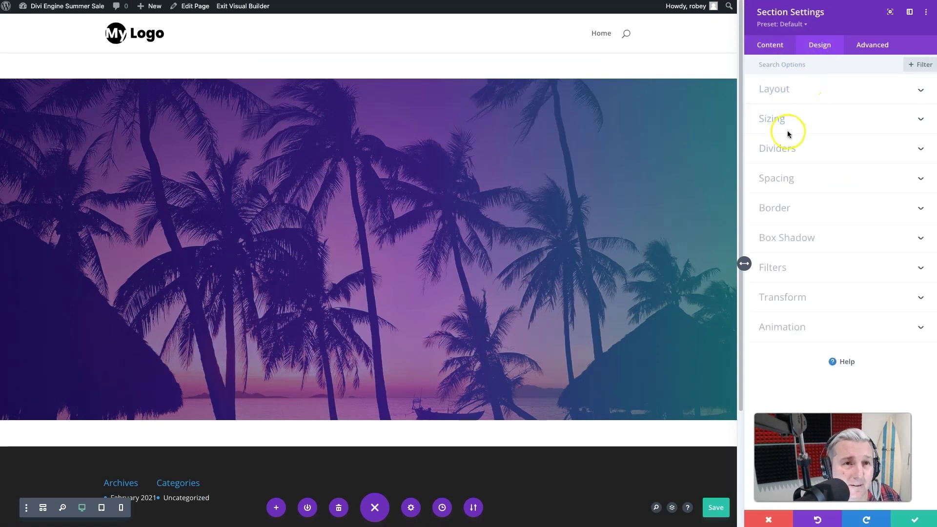
pyautogui.click(781, 181)
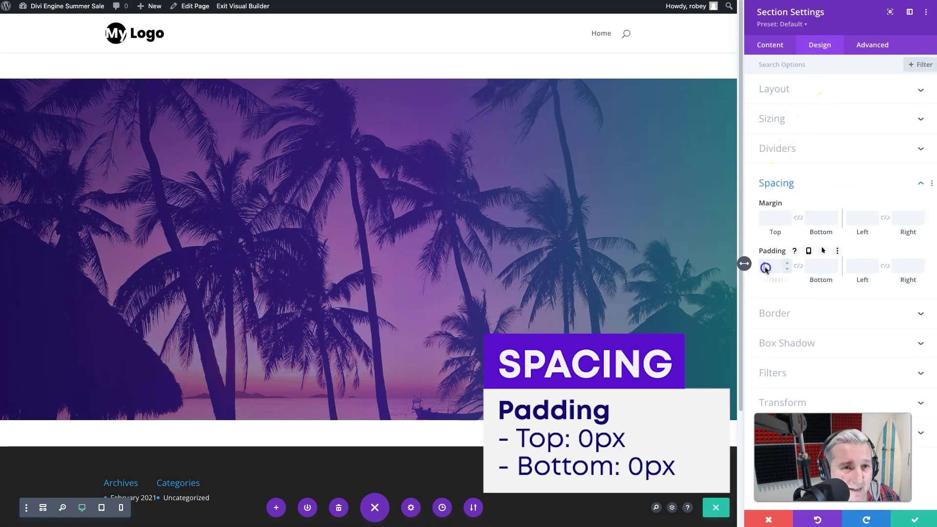
pyautogui.click(782, 270)
pyautogui.write('0')
pyautogui.click(798, 265)
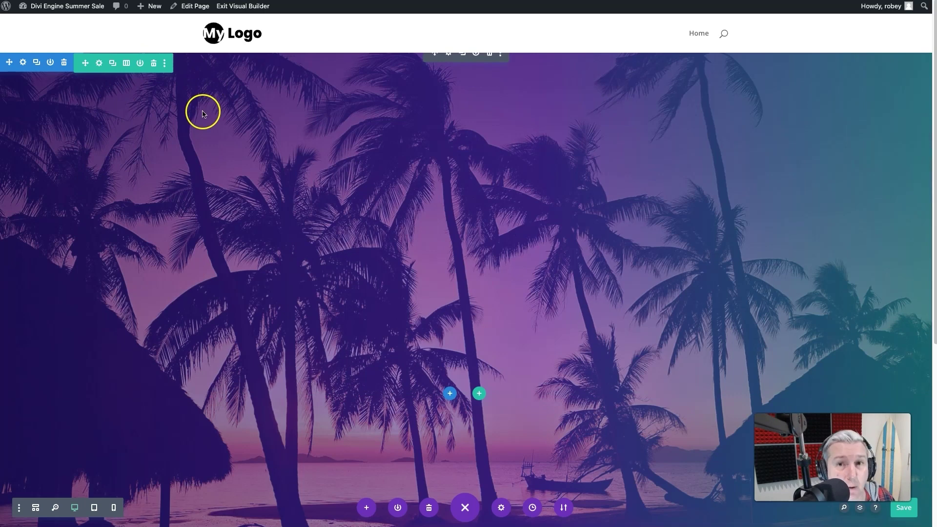
# - Duplicate the image row in wireframe view and delete the image module from the copy
pyautogui.click(36, 508)
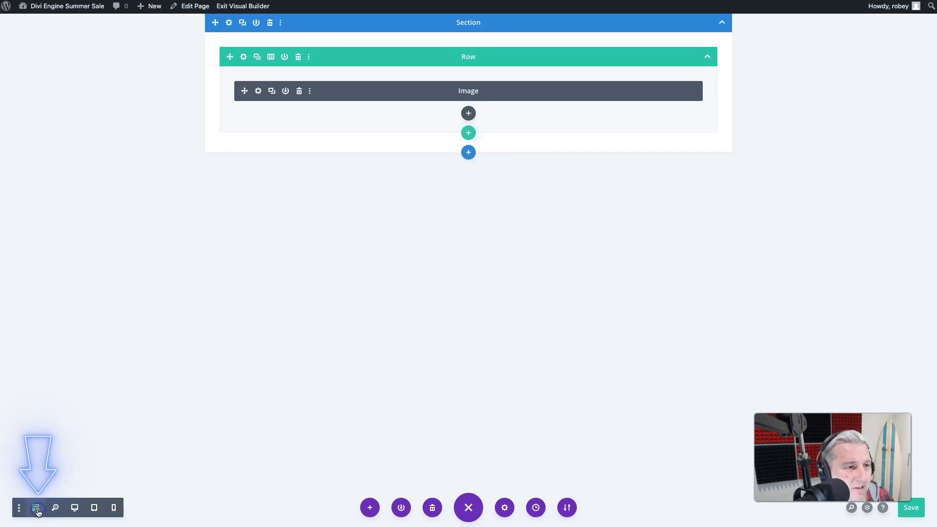
pyautogui.click(258, 57)
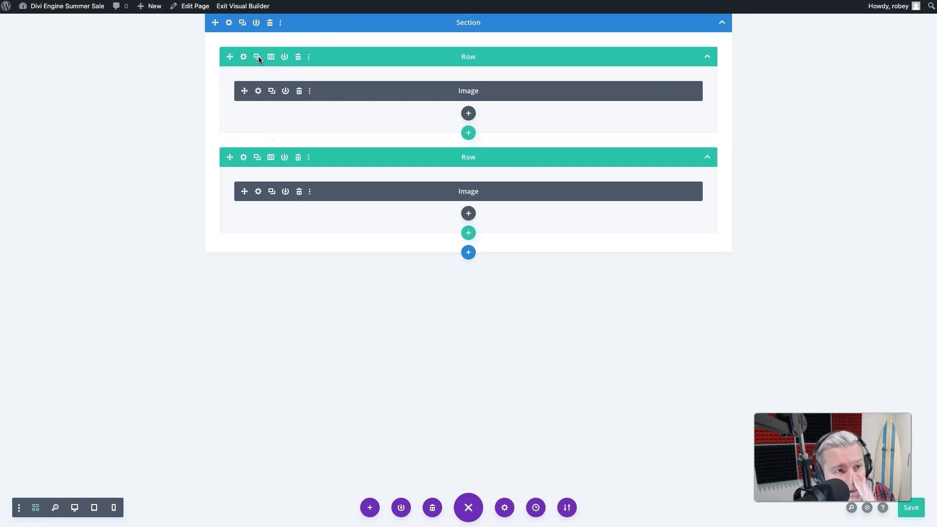
pyautogui.click(299, 192)
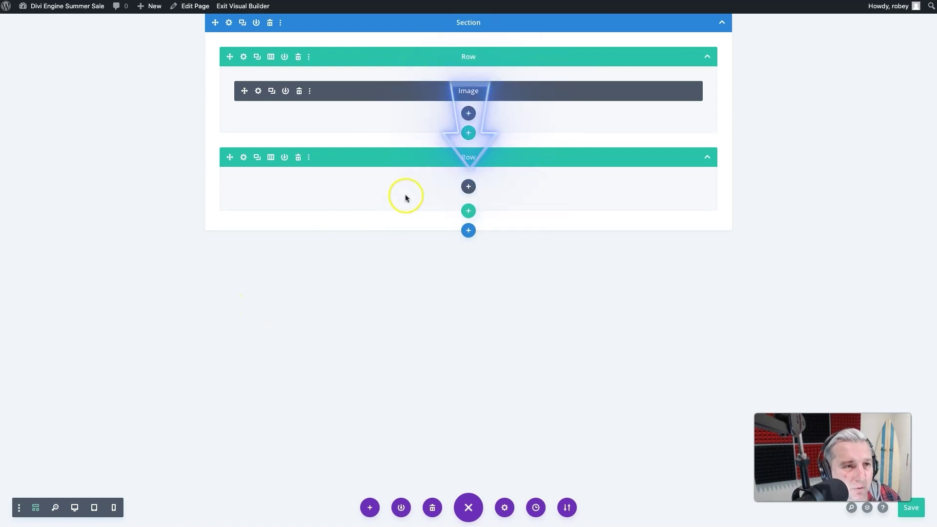
# - Add a Call To Action module to the empty second row and return to the desktop view
pyautogui.click(468, 187)
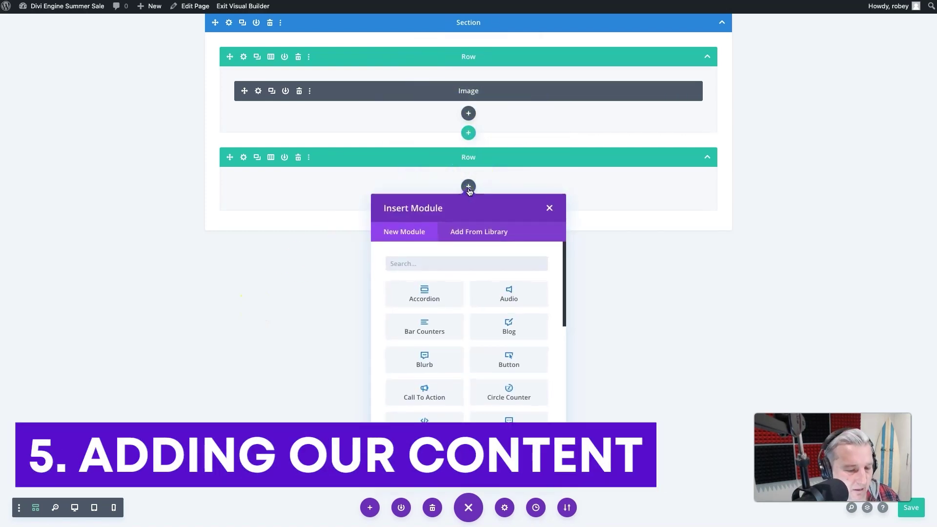
pyautogui.write('call')
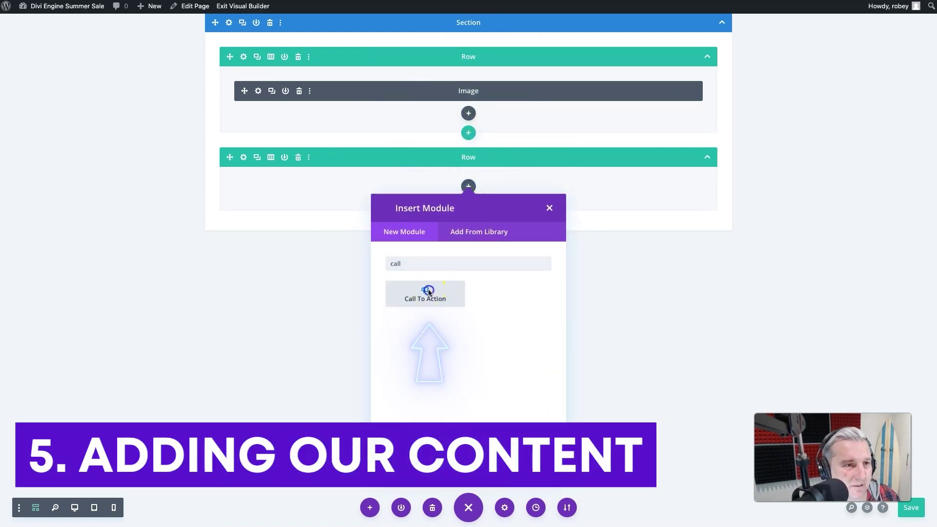
pyautogui.click(432, 288)
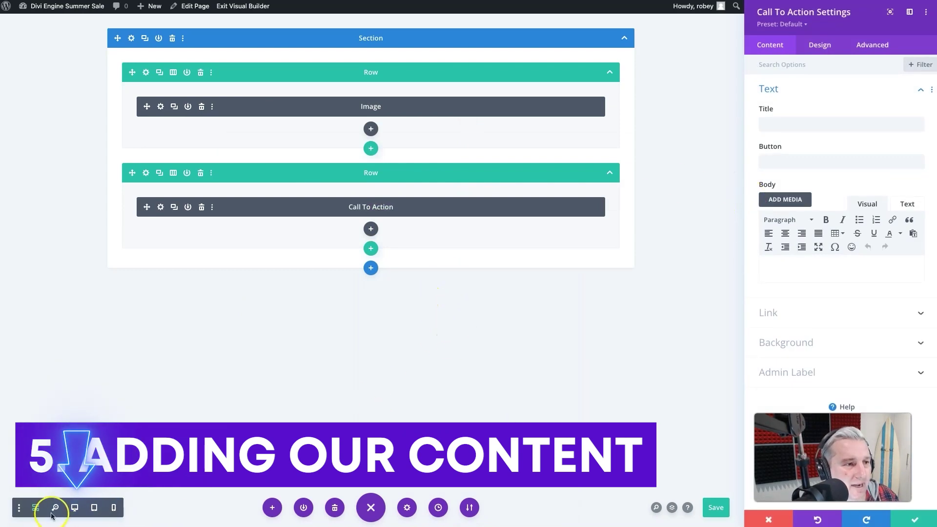
pyautogui.click(74, 507)
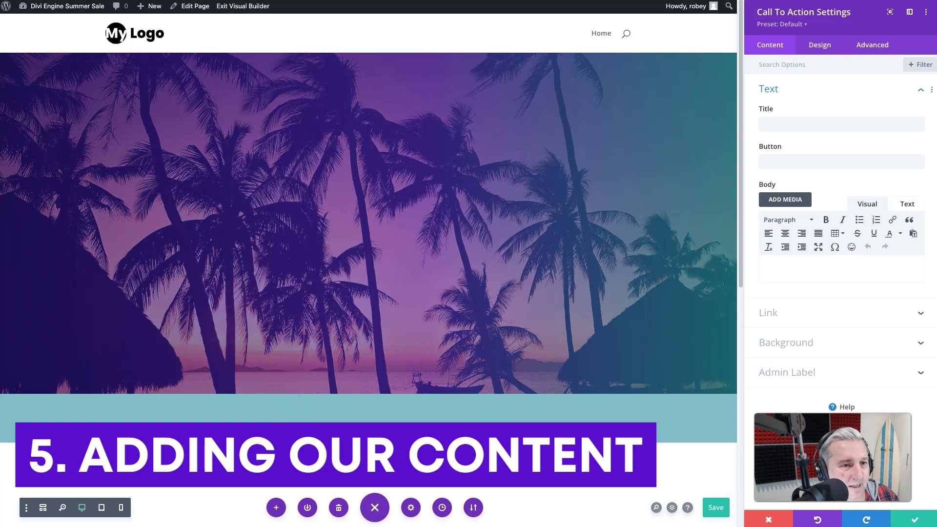
# - Fill in the call to action with title "Summer Sale Ken", button text "Save Now!" and body "But here is some text anyway."
pyautogui.click(920, 125)
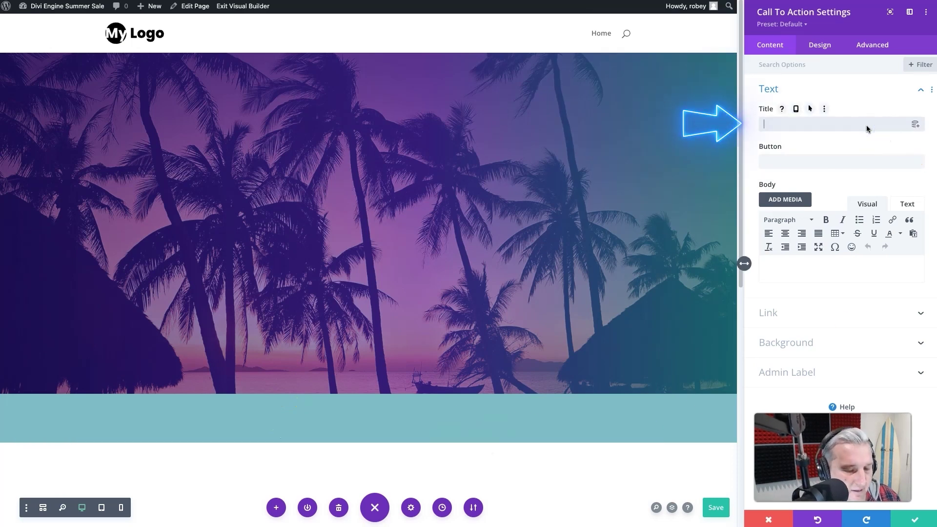
pyautogui.write('Summer Sale Ken')
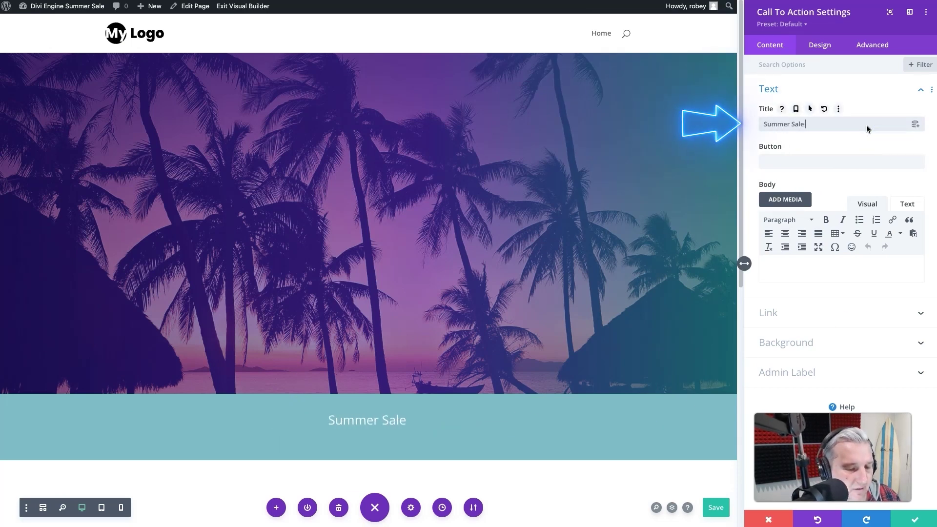
pyautogui.click(837, 160)
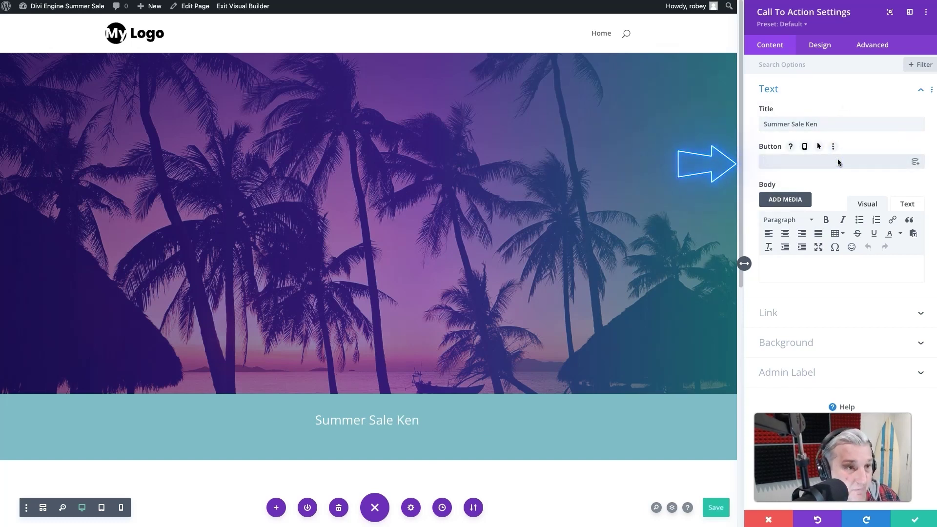
pyautogui.write('Save Now!')
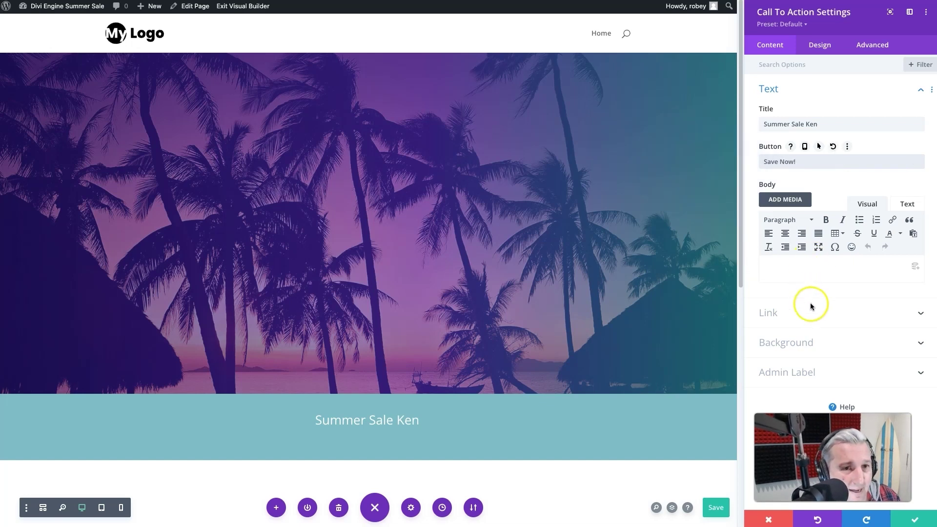
pyautogui.click(790, 279)
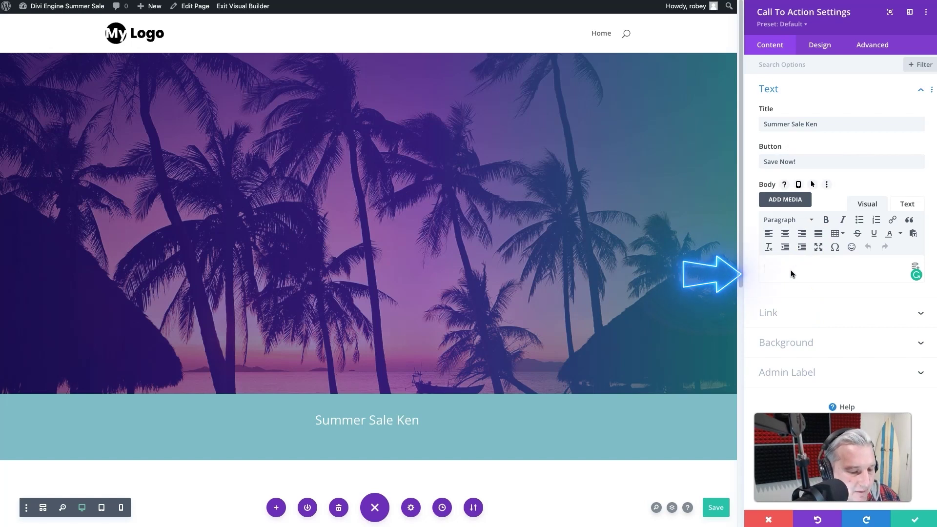
pyautogui.write('But here is s')
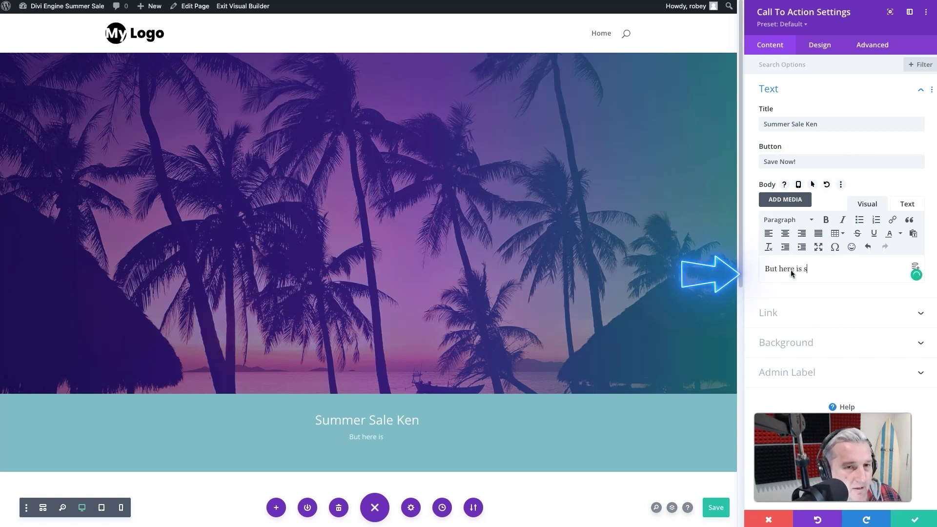
pyautogui.write('ome text anyway')
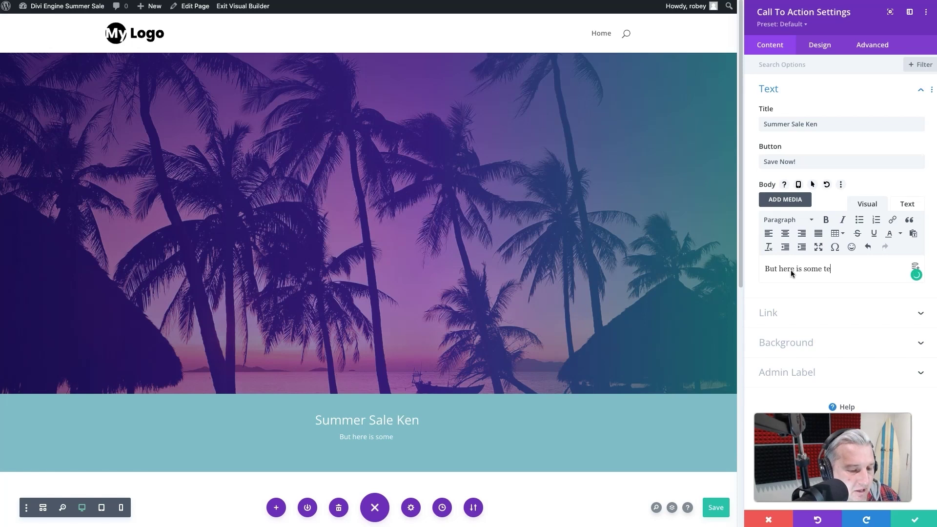
pyautogui.click(805, 272)
# - Set the call to action's button link URL to "#"
pyautogui.click(782, 316)
pyautogui.click(809, 159)
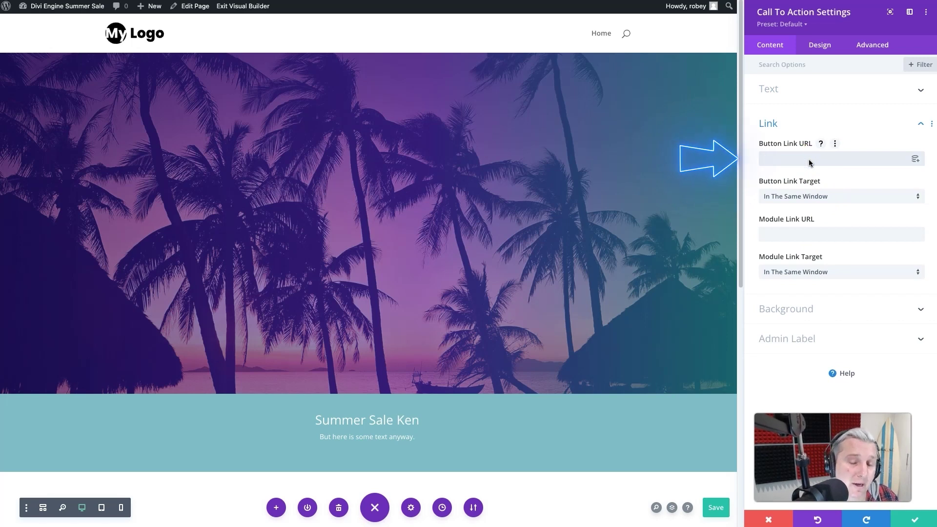
pyautogui.write('#')
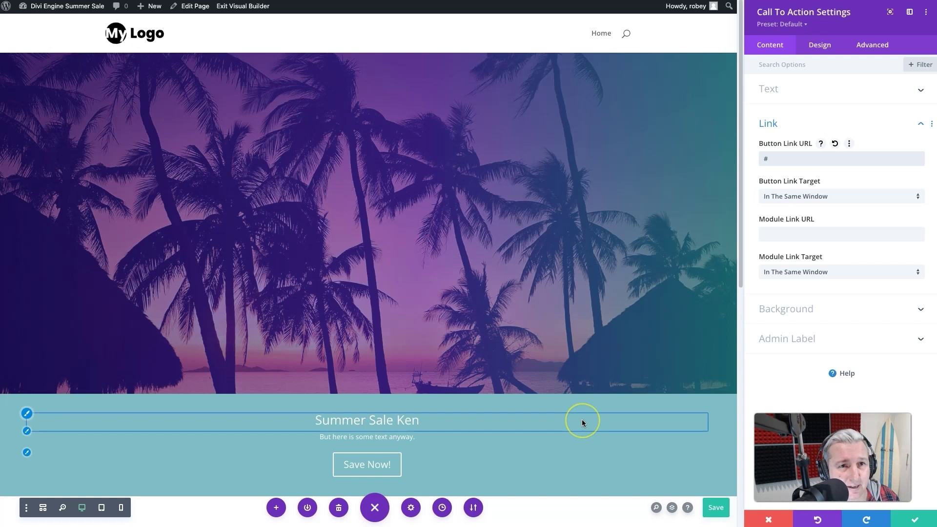
# - Set the call to action's background color to black at 25% opacity, rgba(0,0,0,0.25)
pyautogui.click(809, 315)
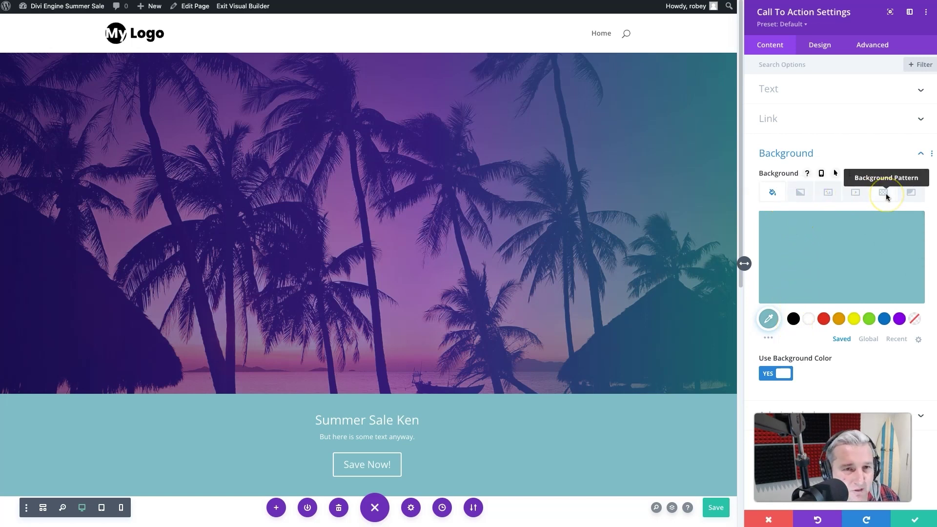
pyautogui.click(794, 320)
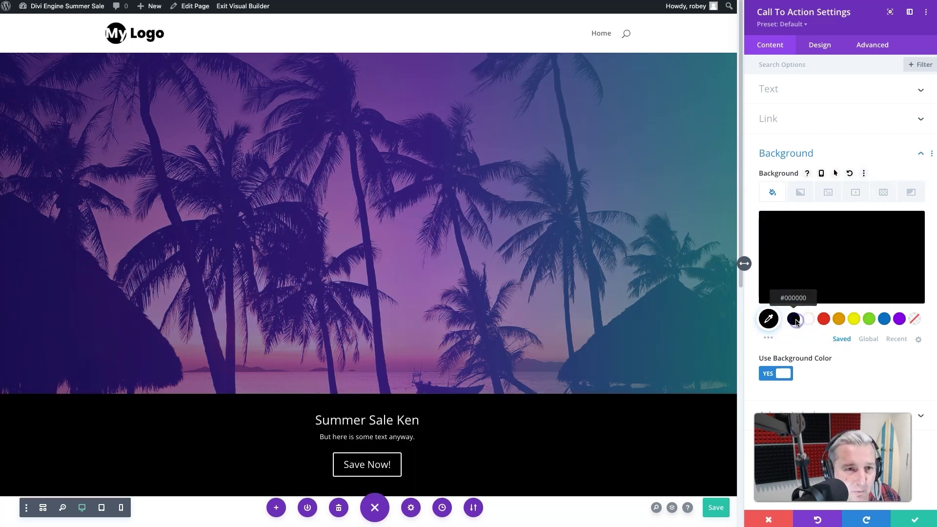
pyautogui.click(859, 263)
pyautogui.moveTo(912, 226); pyautogui.dragTo(909, 282)
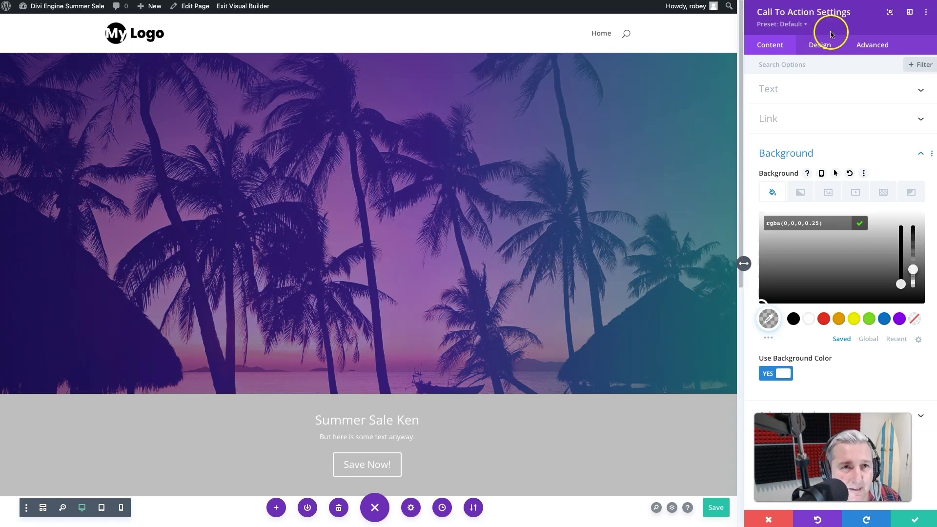
# - Set the call to action's title font weight to Ultra Bold and its font style to uppercase
pyautogui.click(823, 48)
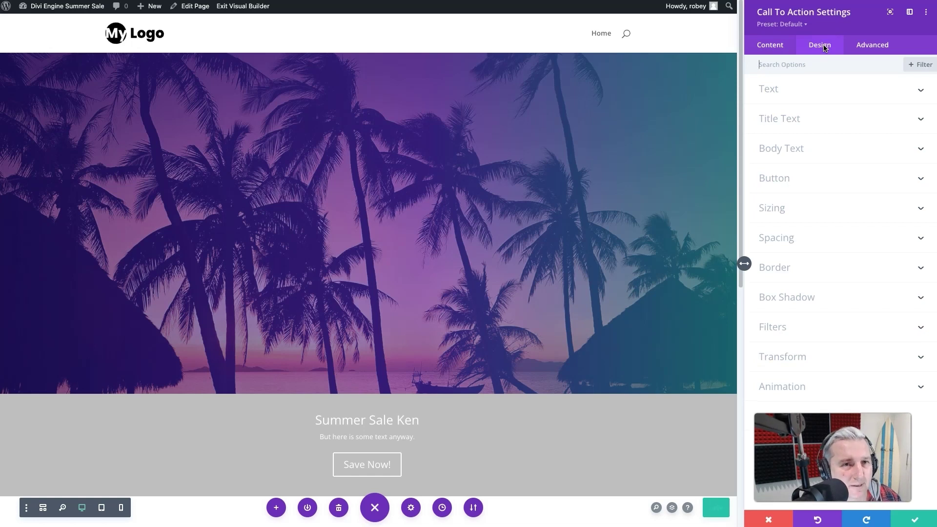
pyautogui.click(848, 116)
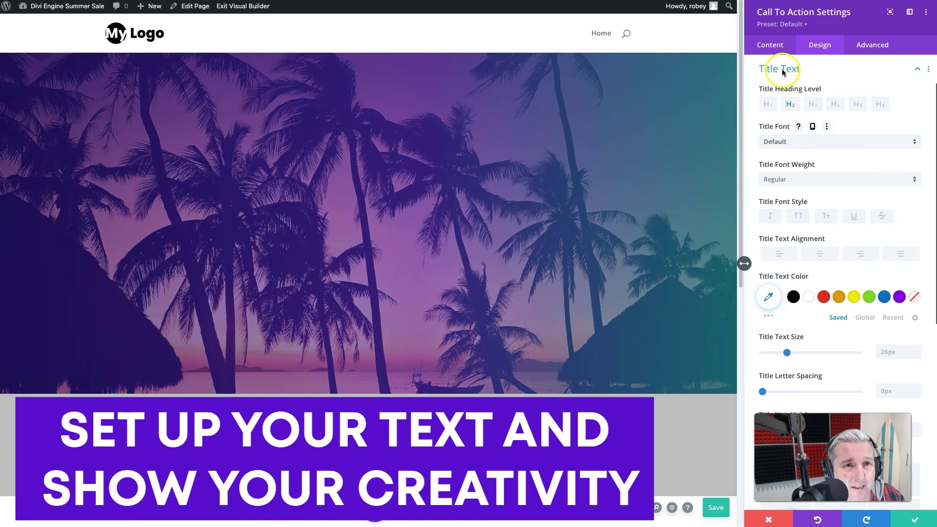
pyautogui.click(776, 180)
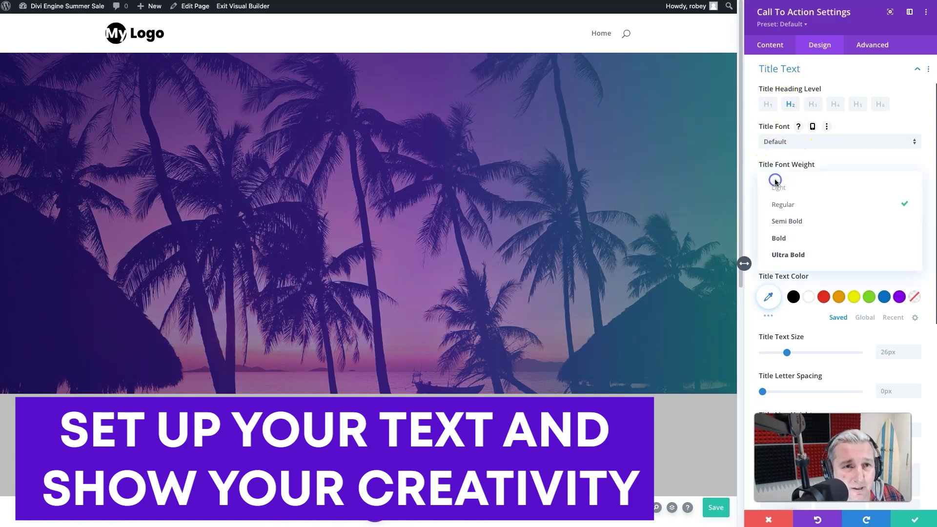
pyautogui.click(785, 254)
pyautogui.click(805, 220)
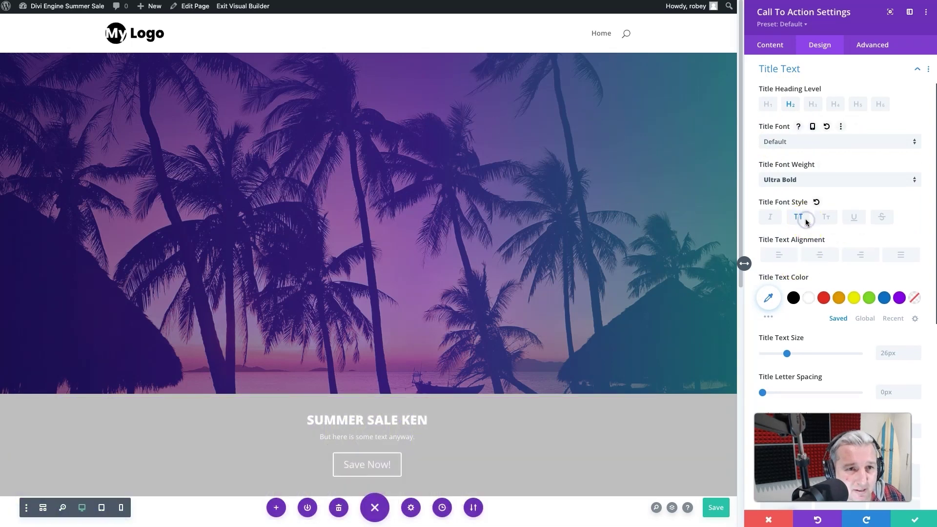
# - Set the title text size to 41px and apply the text shadow preset that falls straight below the letters
pyautogui.scroll(-3, 864, 281)
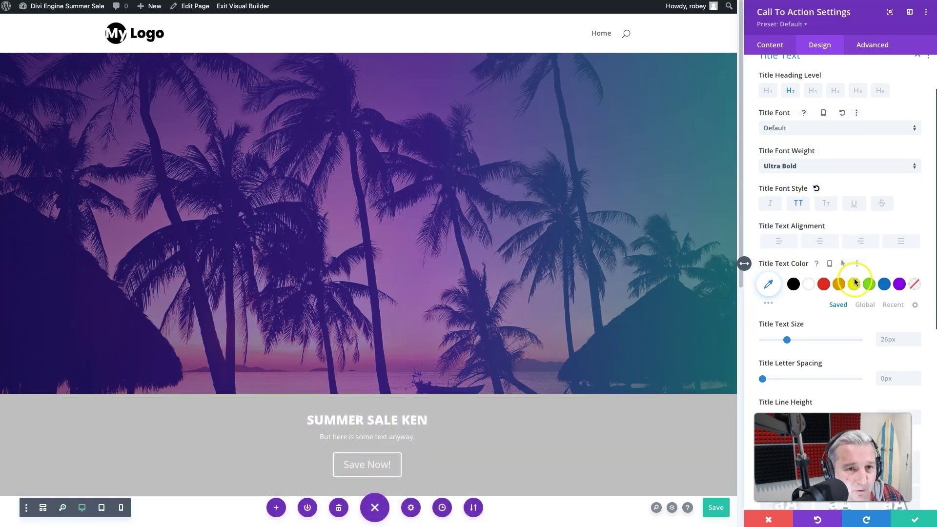
pyautogui.click(884, 289)
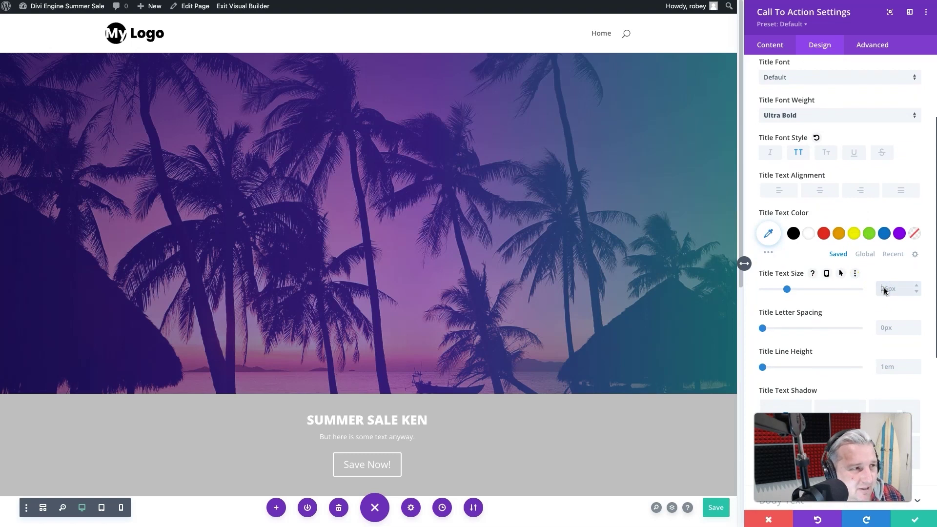
pyautogui.write('4')
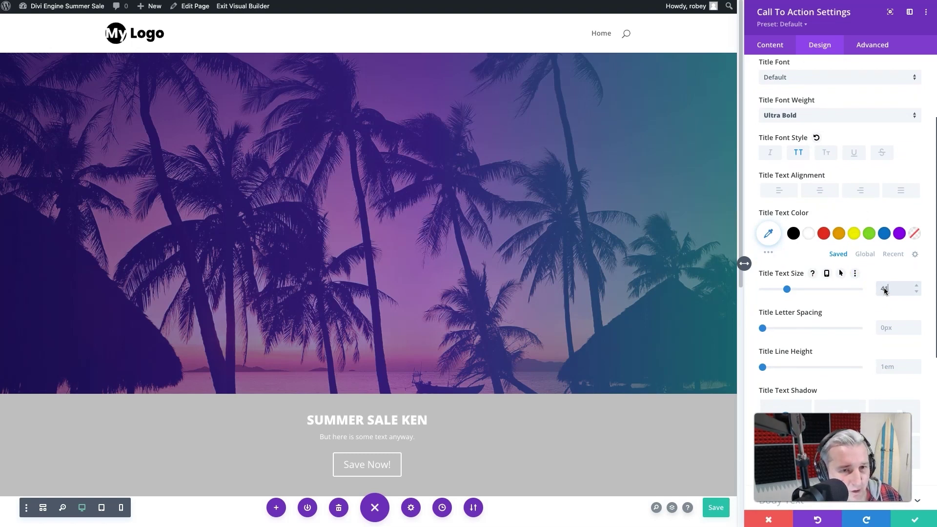
pyautogui.write('1')
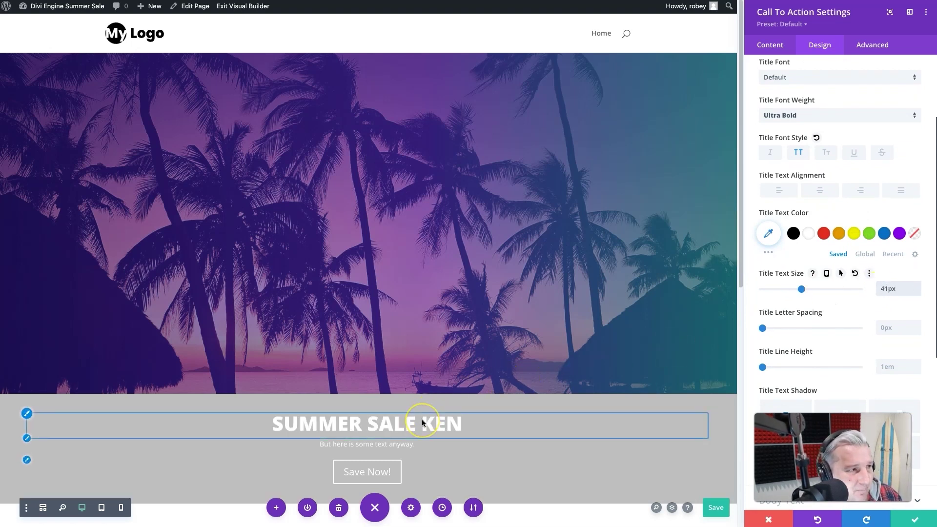
pyautogui.scroll(-3, 421, 419)
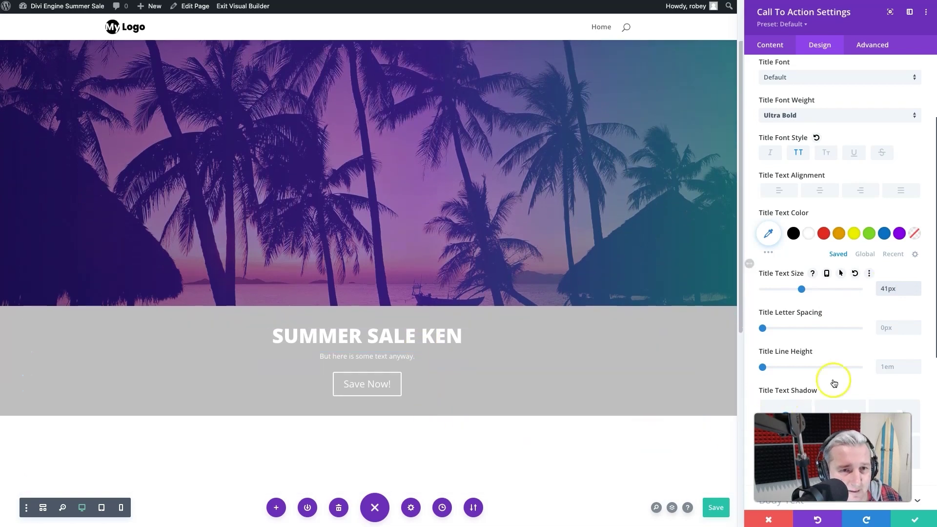
pyautogui.scroll(-4, 833, 384)
pyautogui.click(849, 233)
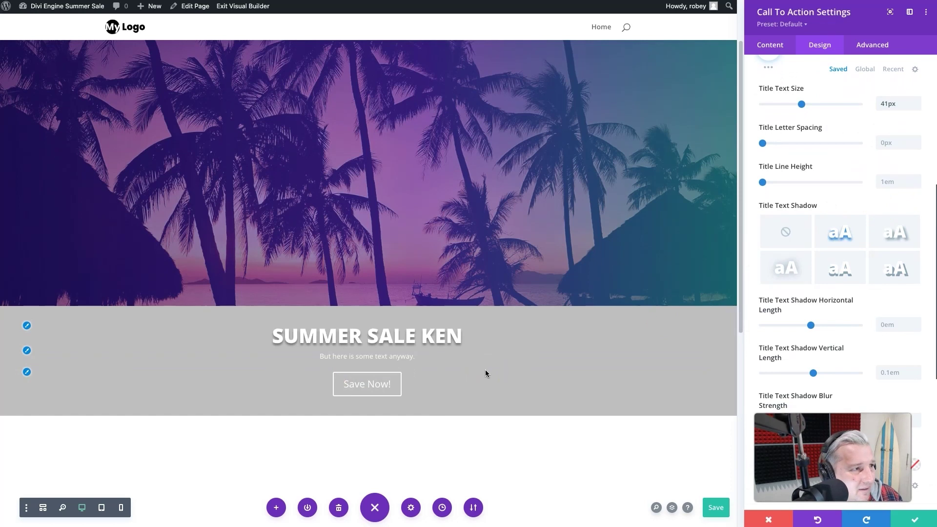
# - Set the call to action's body text size to 21px
pyautogui.scroll(-5, 884, 381)
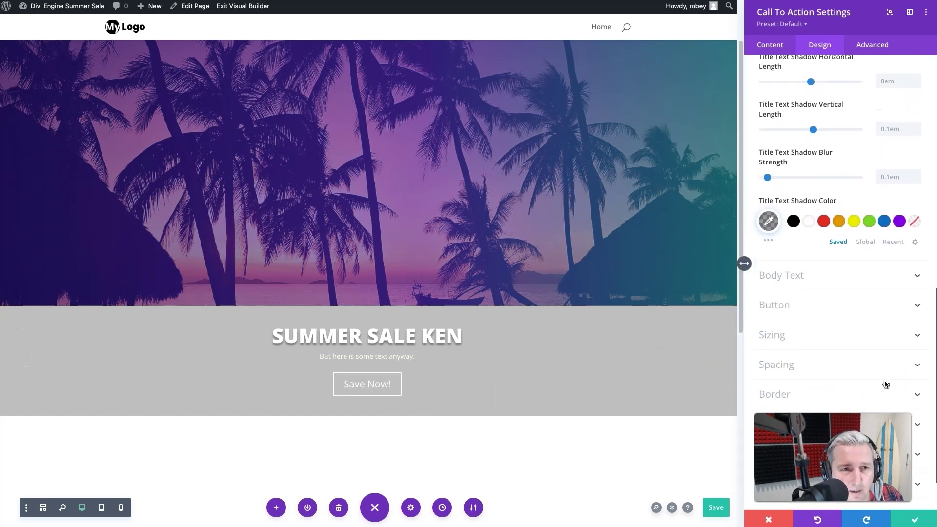
pyautogui.click(858, 272)
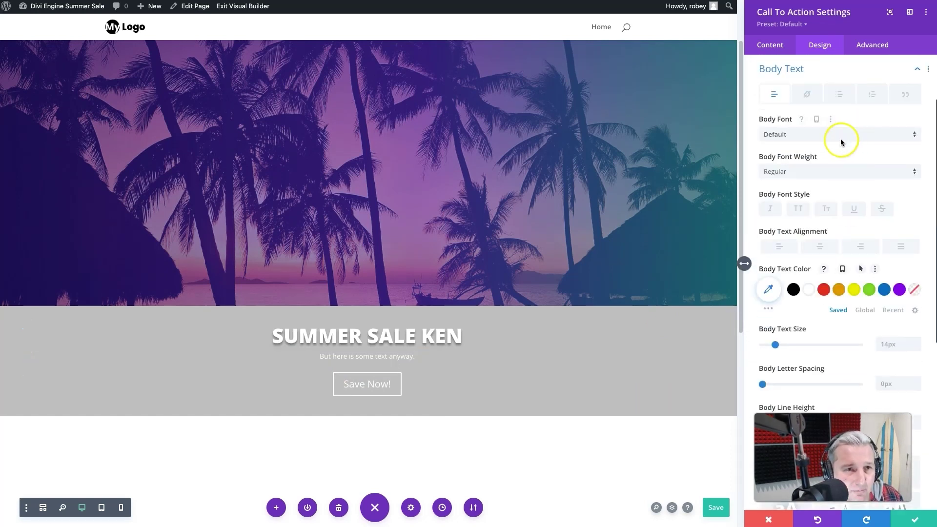
pyautogui.click(896, 345)
pyautogui.write('21')
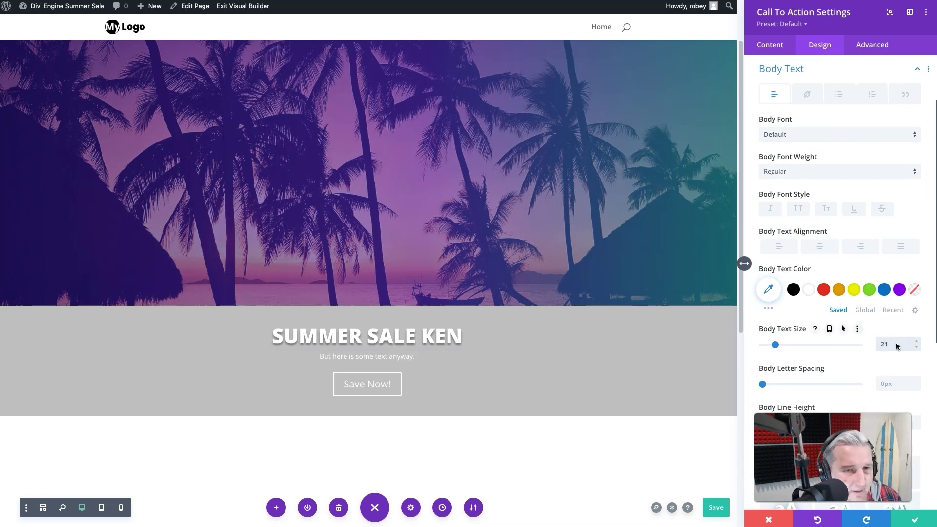
pyautogui.press('Return')
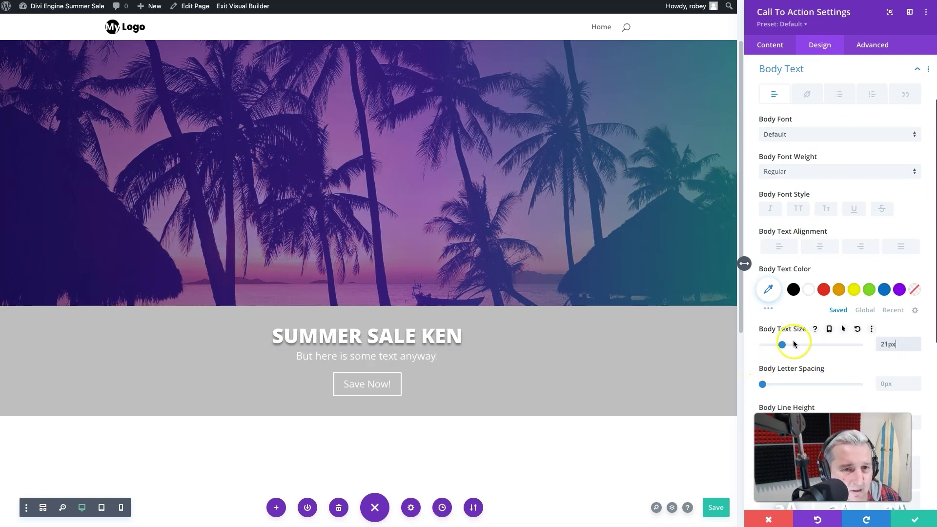
# - Set the call to action's width to 66%, align the module to the center, and save its settings
pyautogui.scroll(-5, 836, 306)
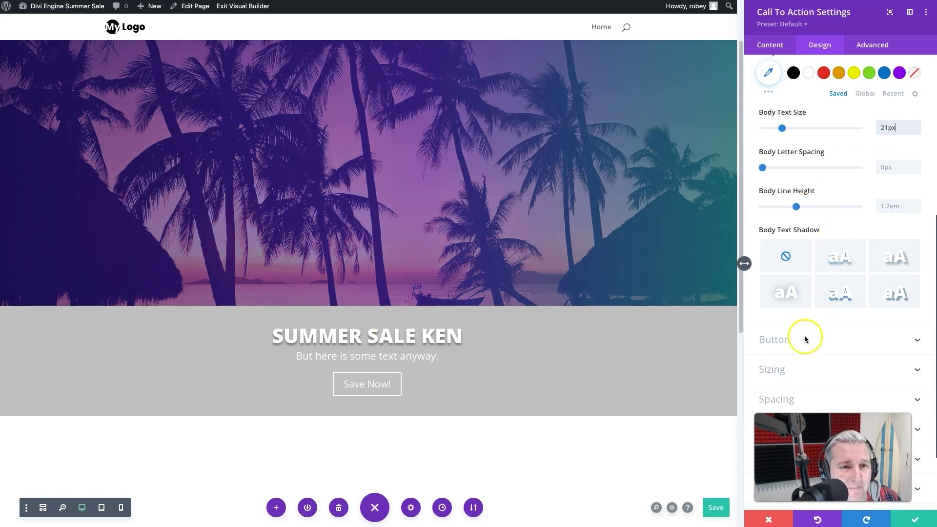
pyautogui.click(795, 365)
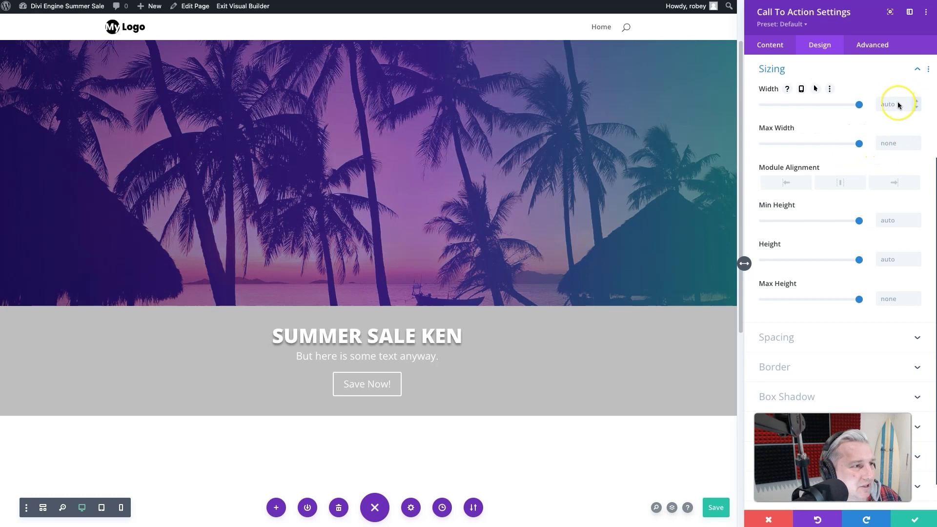
pyautogui.write('66')
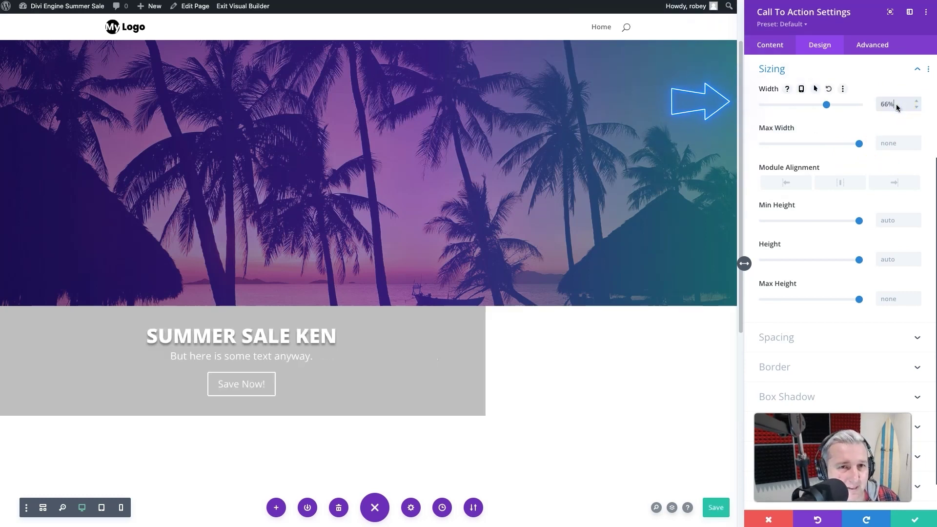
pyautogui.click(896, 106)
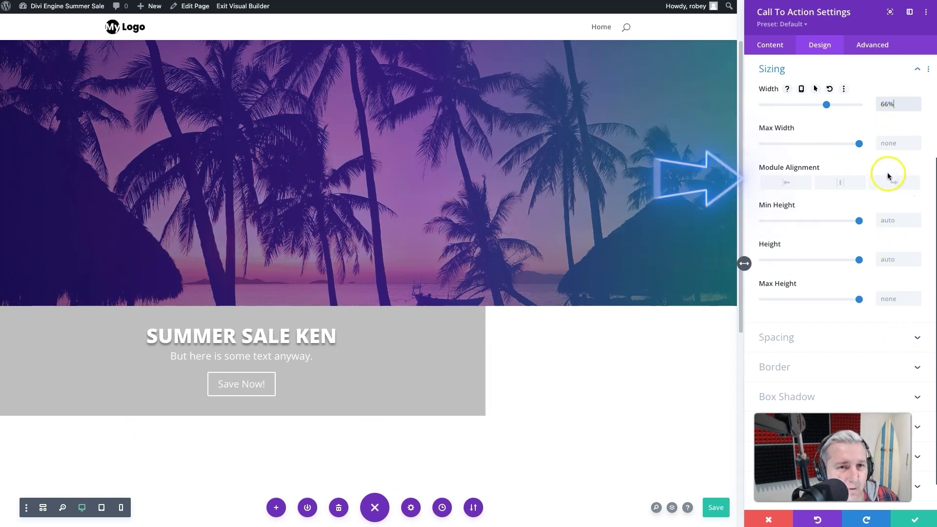
pyautogui.click(851, 181)
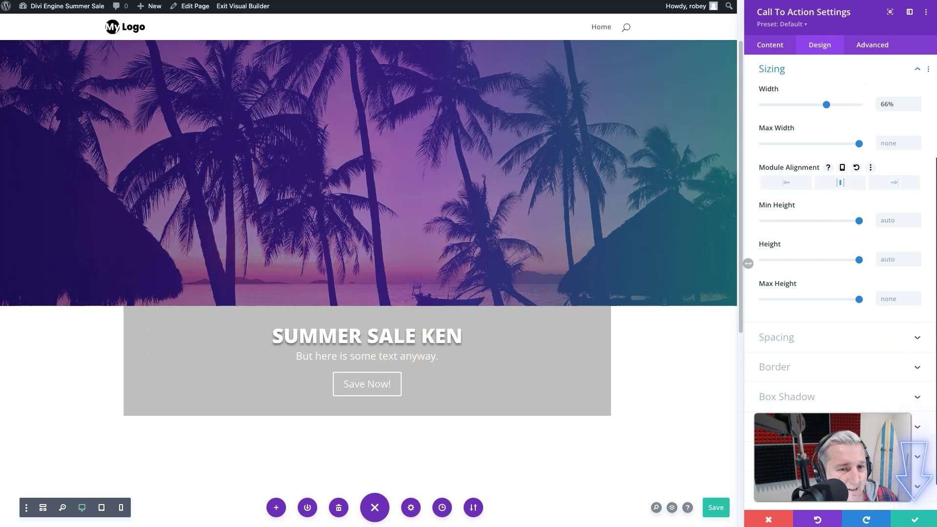
pyautogui.press('Escape')
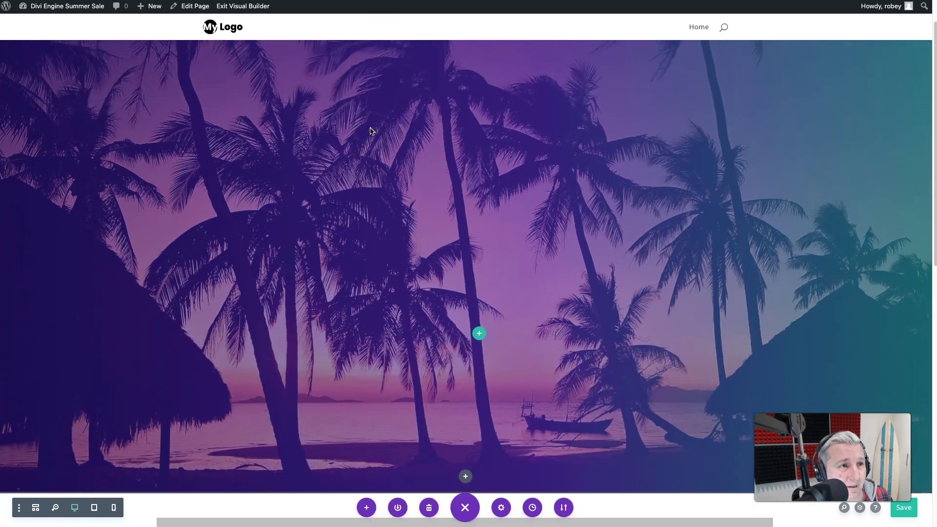
# - Set the top margin of the call to action's row to -700px in its spacing settings
pyautogui.scroll(2, 312, 137)
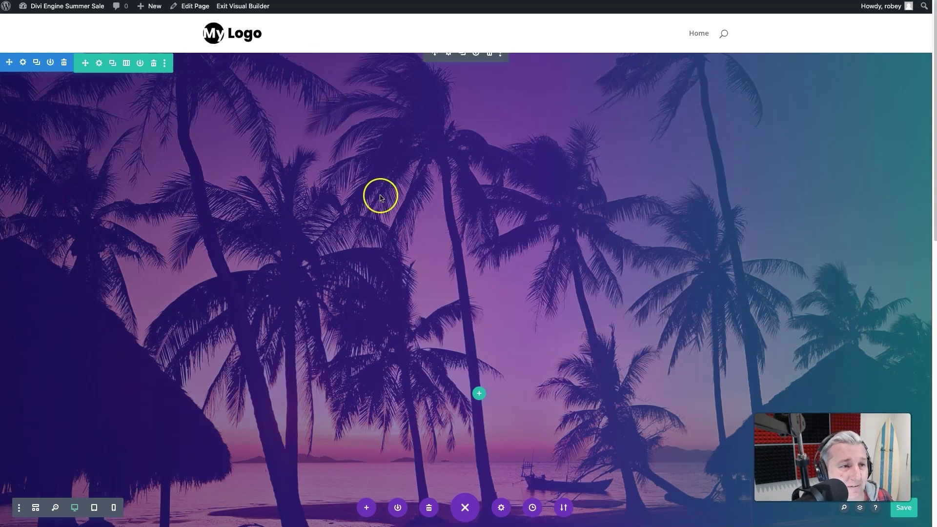
pyautogui.scroll(-4, 356, 268)
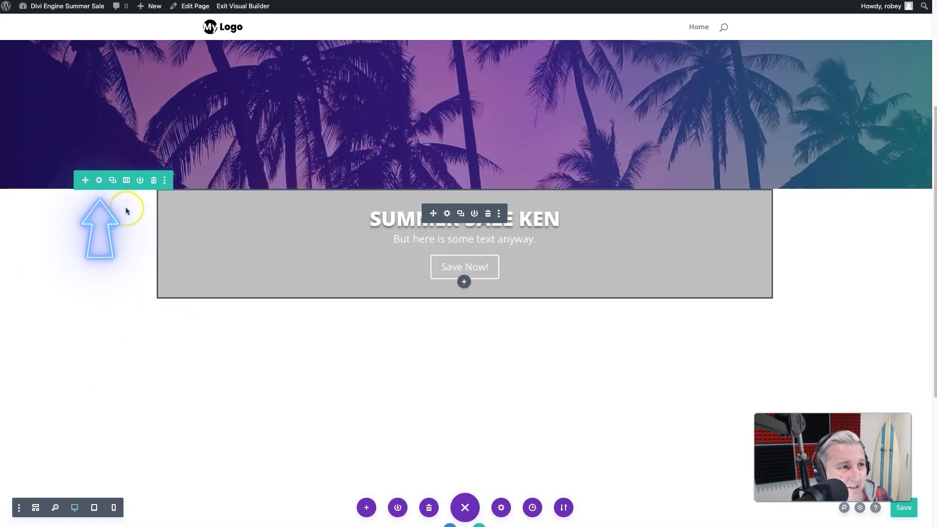
pyautogui.click(99, 181)
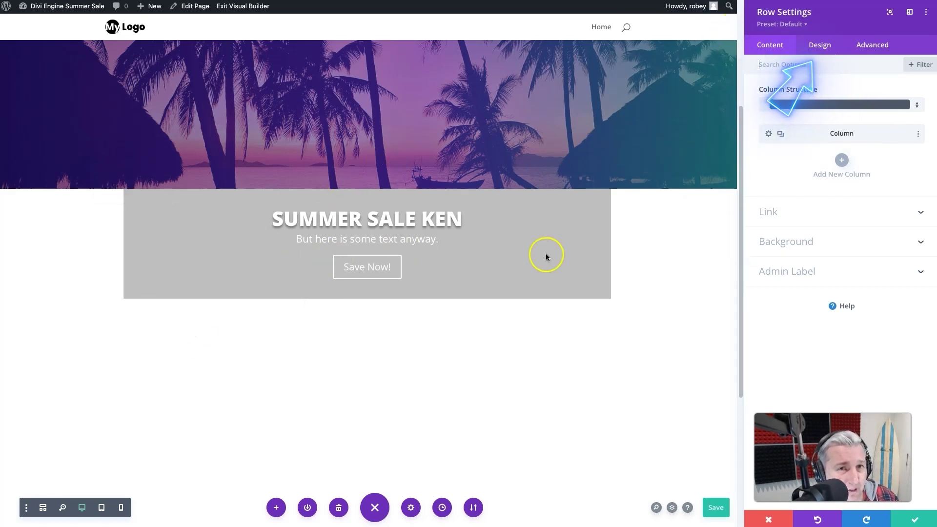
pyautogui.click(825, 45)
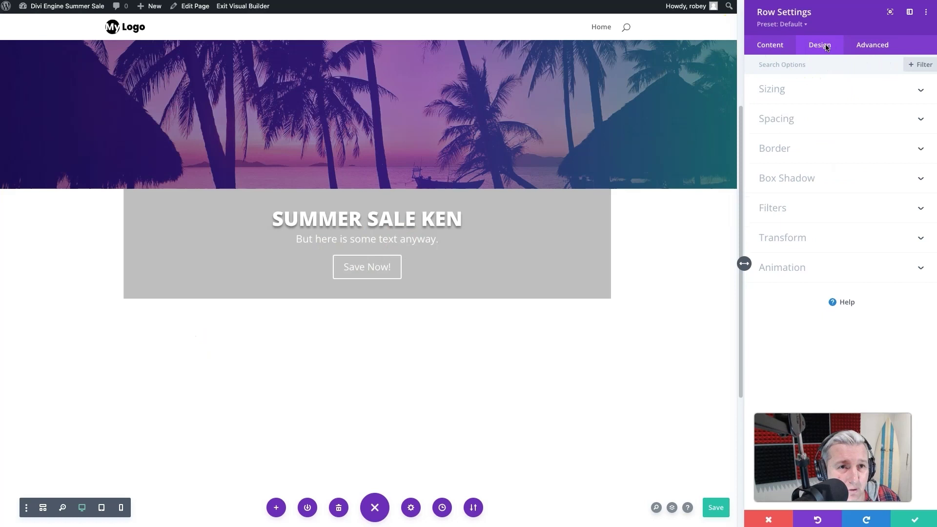
pyautogui.click(792, 125)
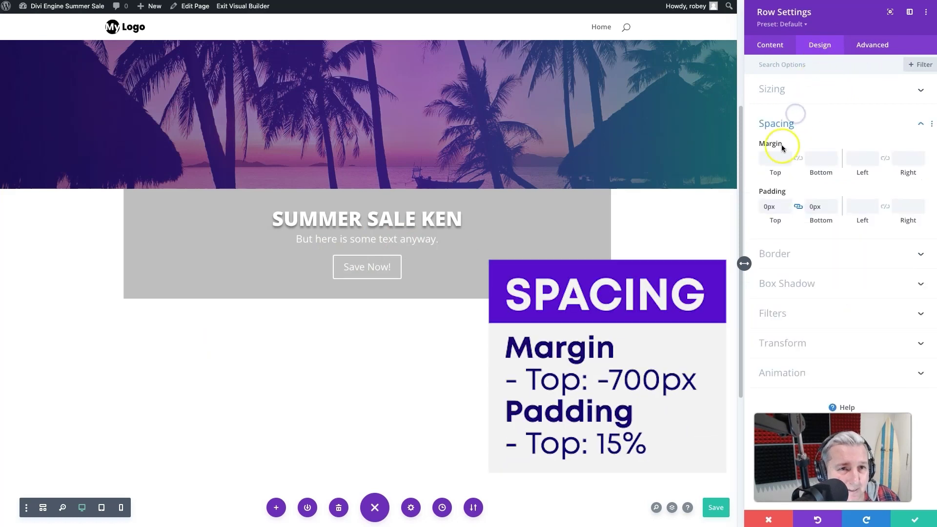
pyautogui.click(774, 158)
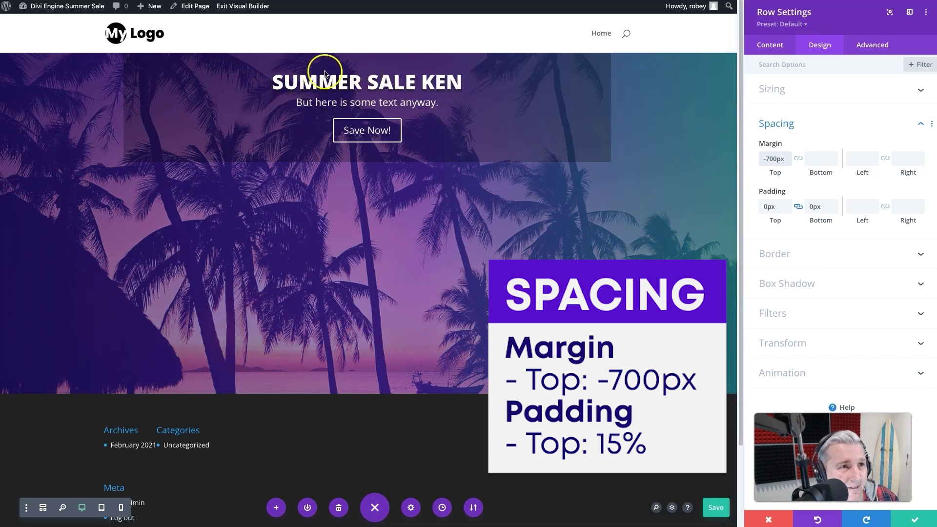
# - Set the row's linked top and bottom padding to 15%, and save both the page and the row settings
pyautogui.click(767, 204)
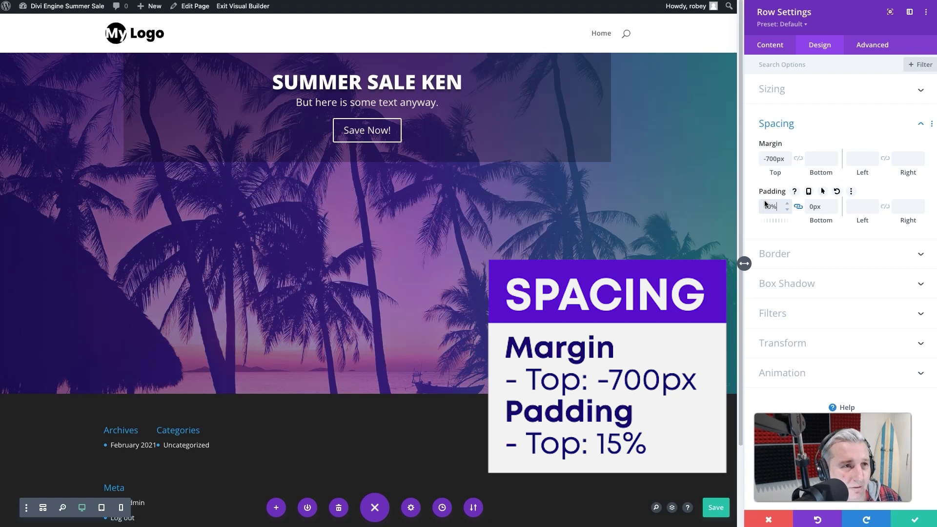
pyautogui.click(768, 207)
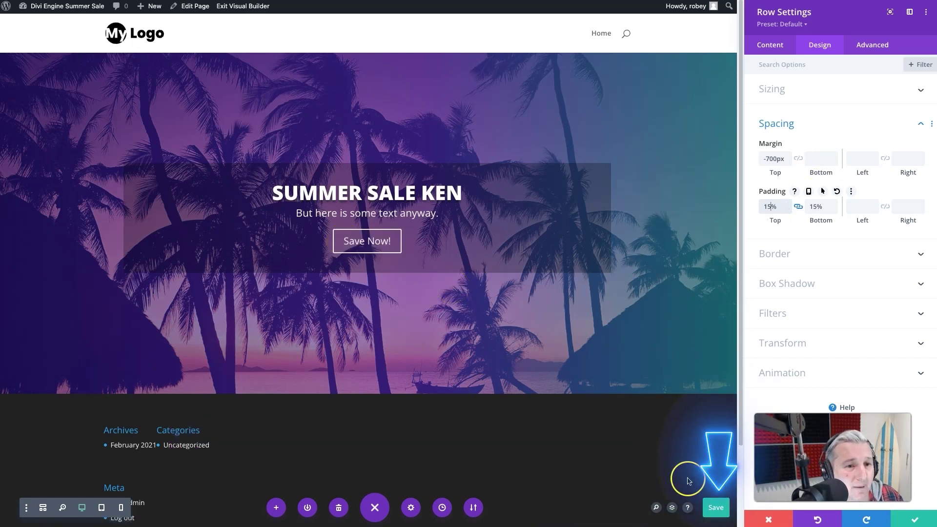
pyautogui.click(725, 511)
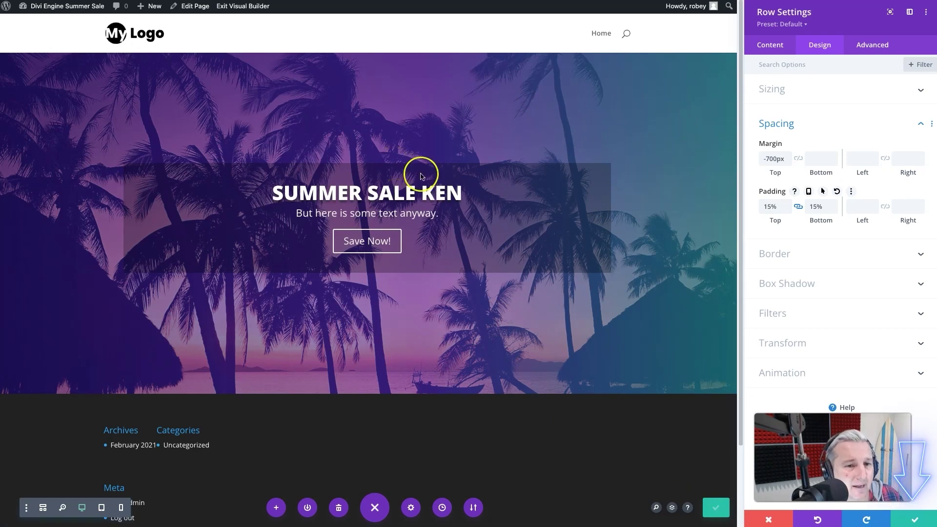
pyautogui.click(909, 518)
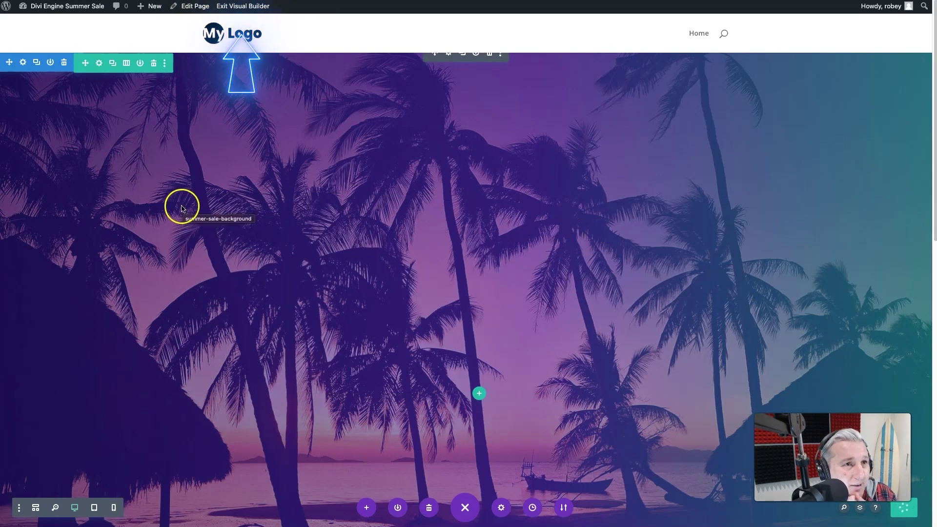
# - Exit the Visual Builder and check the call to action over the background image on the live page
pyautogui.click(242, 7)
pyautogui.scroll(-2, 334, 230)
pyautogui.scroll(2, 335, 231)
pyautogui.click(471, 273)
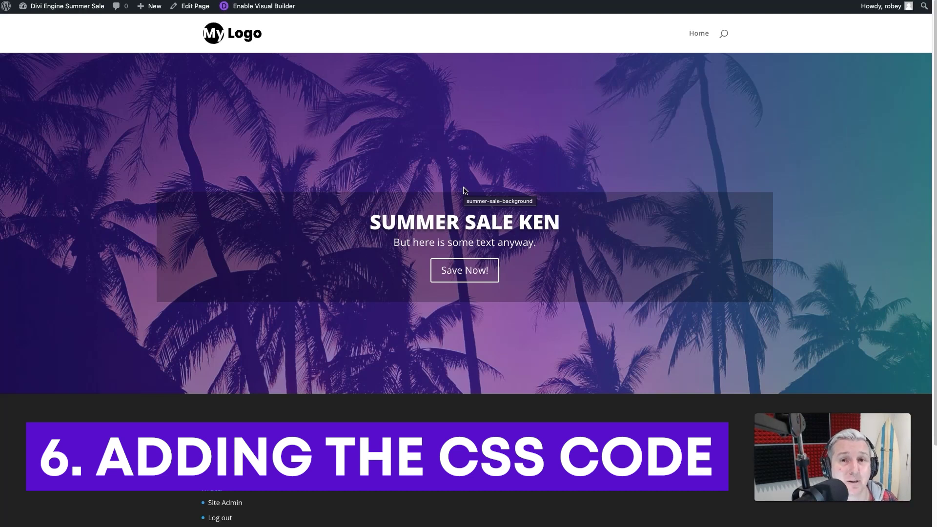
# - Switch to the de-ken-burns.css gist on GitHub, review the code, and copy all of its CSS
pyautogui.click(289, 291)
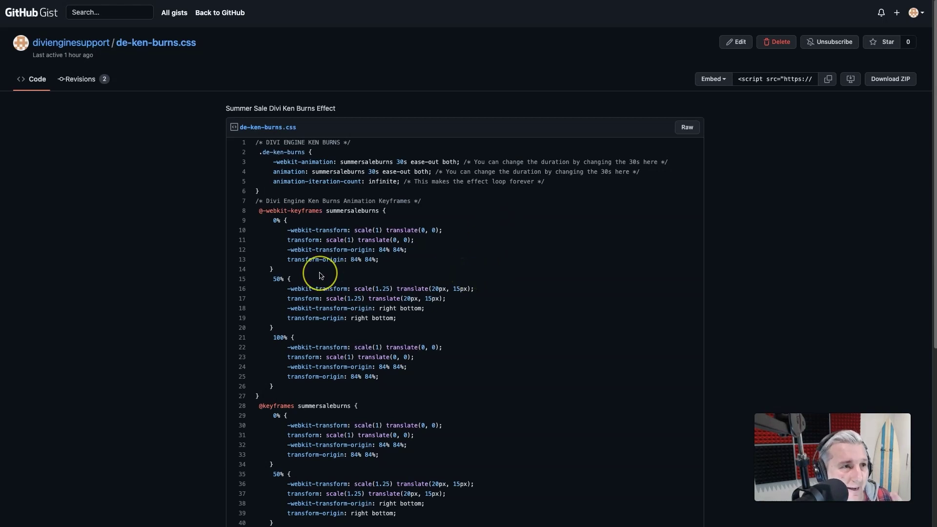
pyautogui.scroll(-10, 321, 275)
pyautogui.scroll(10, 321, 275)
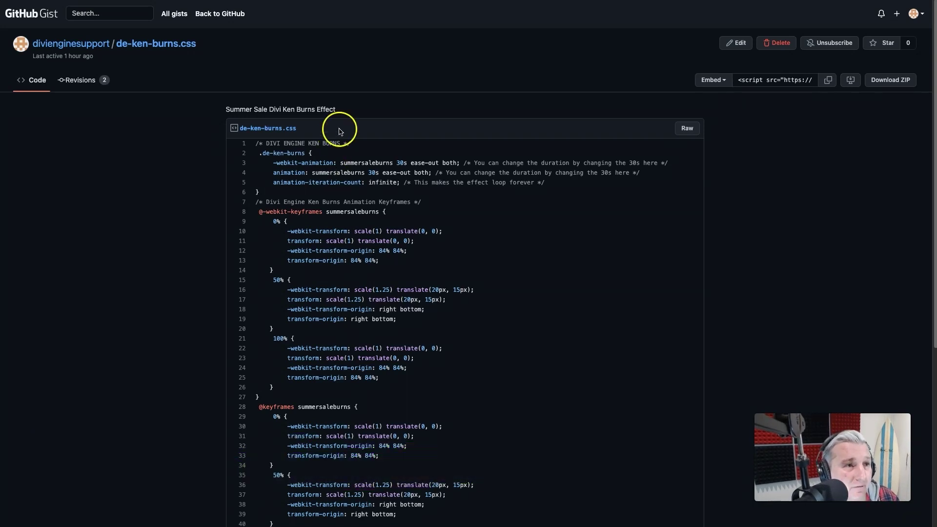
pyautogui.click(257, 145)
pyautogui.moveTo(256, 145); pyautogui.dragTo(308, 321)
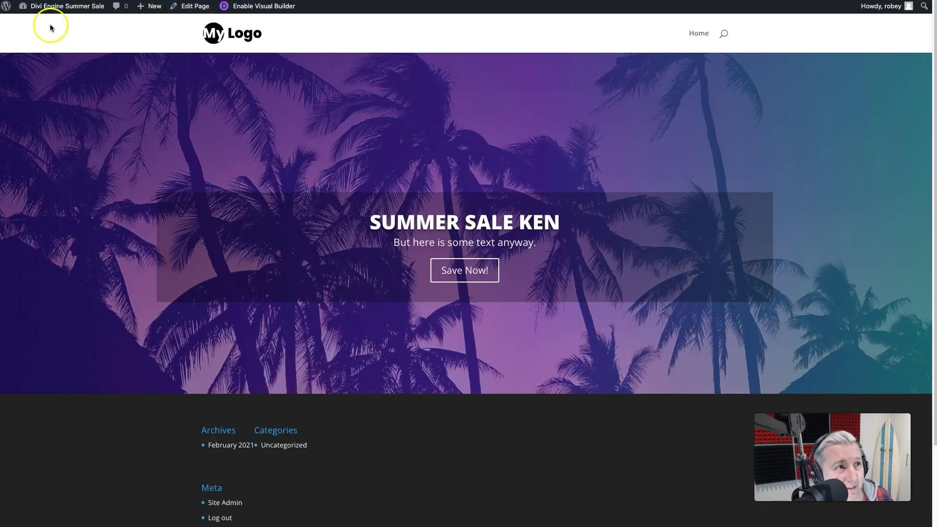
pyautogui.moveTo(61, 6)
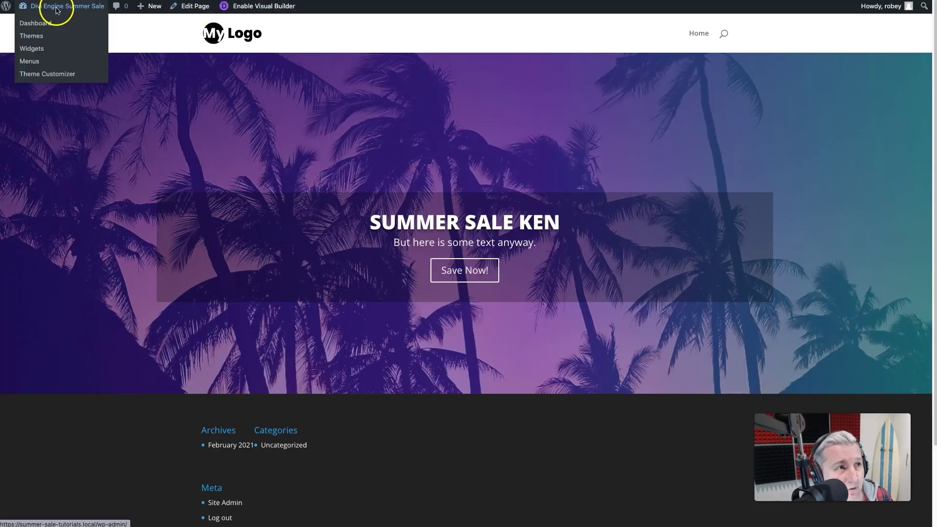
pyautogui.click(36, 74)
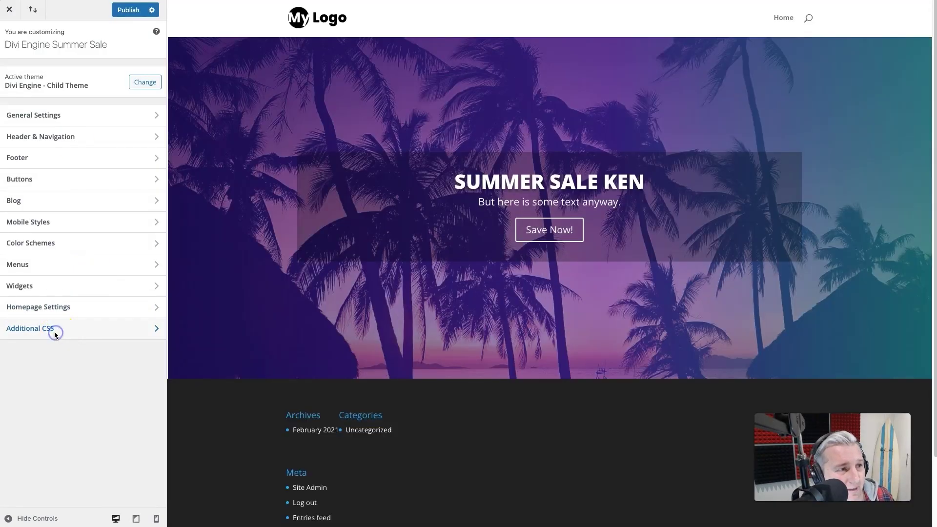
pyautogui.click(55, 331)
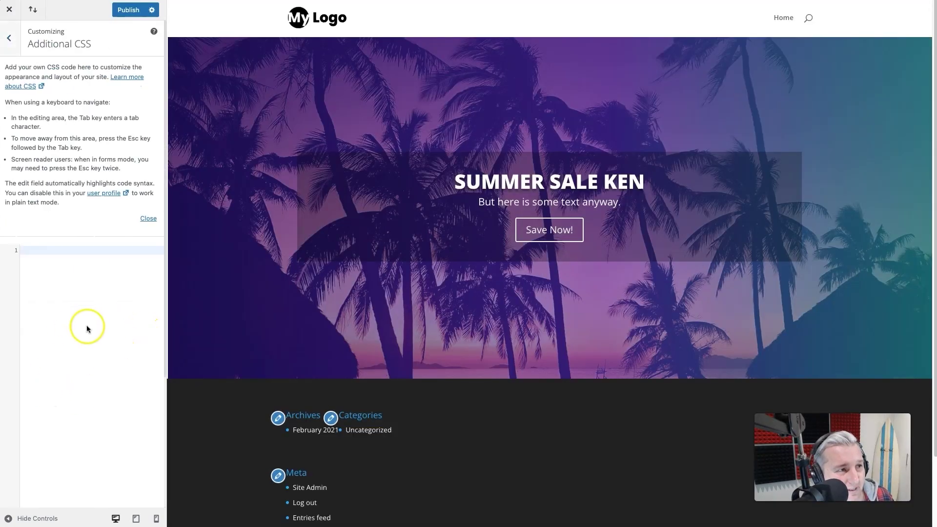
pyautogui.click(9, 9)
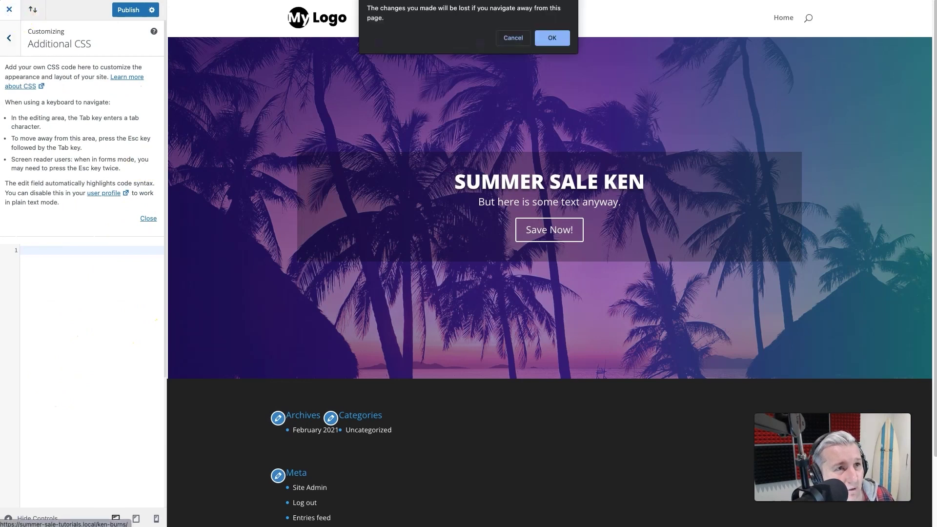
pyautogui.click(556, 34)
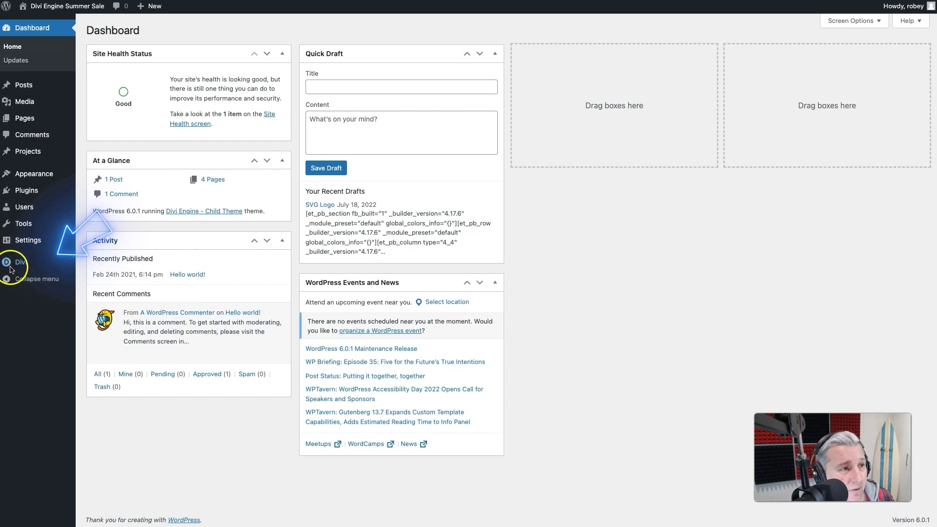
# - Paste the copied Ken Burns CSS into the Custom CSS box of the Divi Theme Options
pyautogui.moveTo(46, 261)
pyautogui.click(98, 266)
pyautogui.scroll(-15, 604, 357)
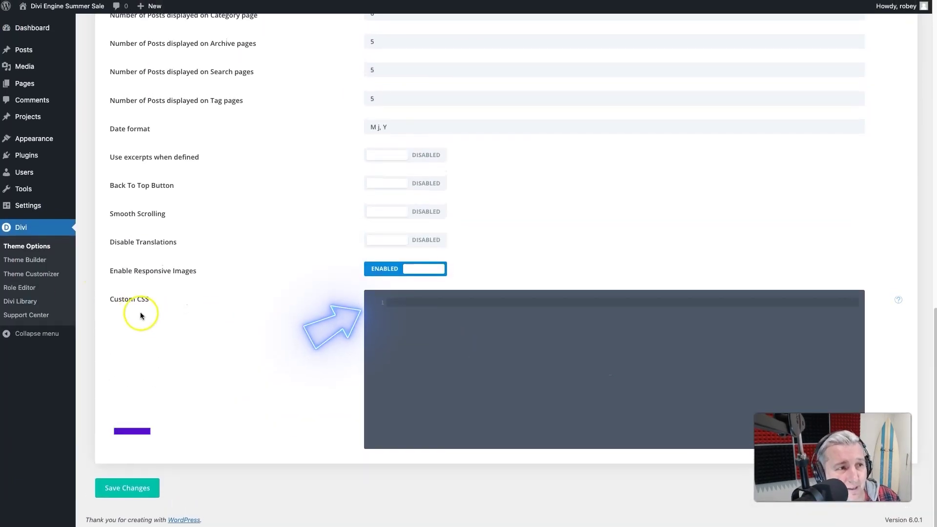
pyautogui.click(404, 335)
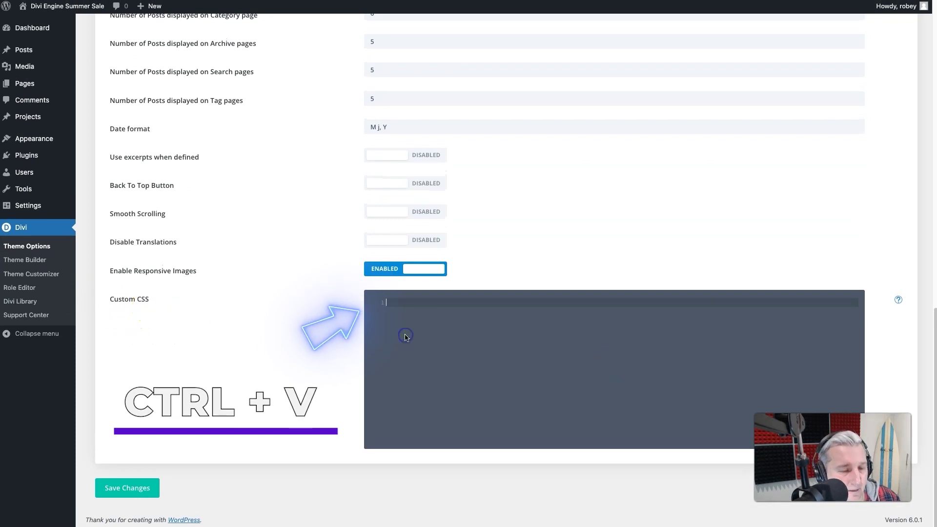
pyautogui.hotkey('ctrl', 'v')
pyautogui.scroll(10, 502, 343)
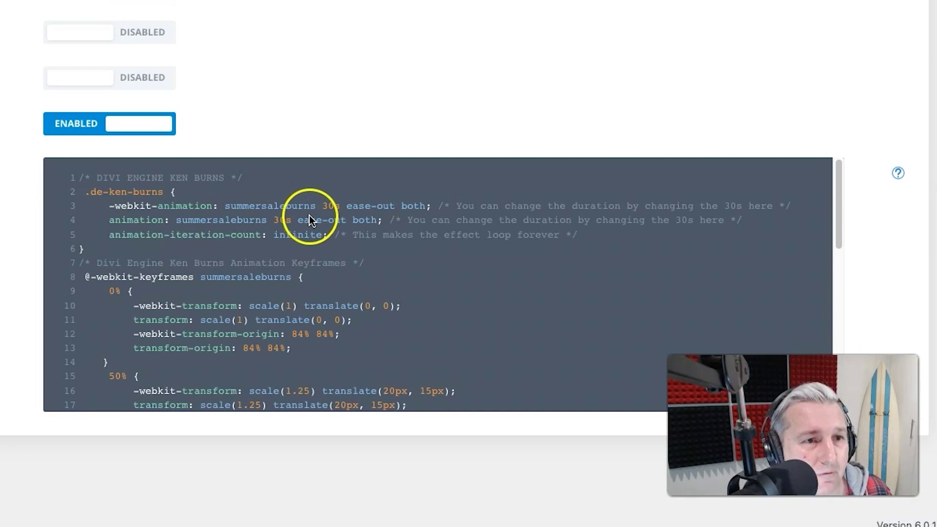
# - Review the animation duration in the pasted CSS and copy the class name de-ken-burns without its leading dot
pyautogui.click(544, 322)
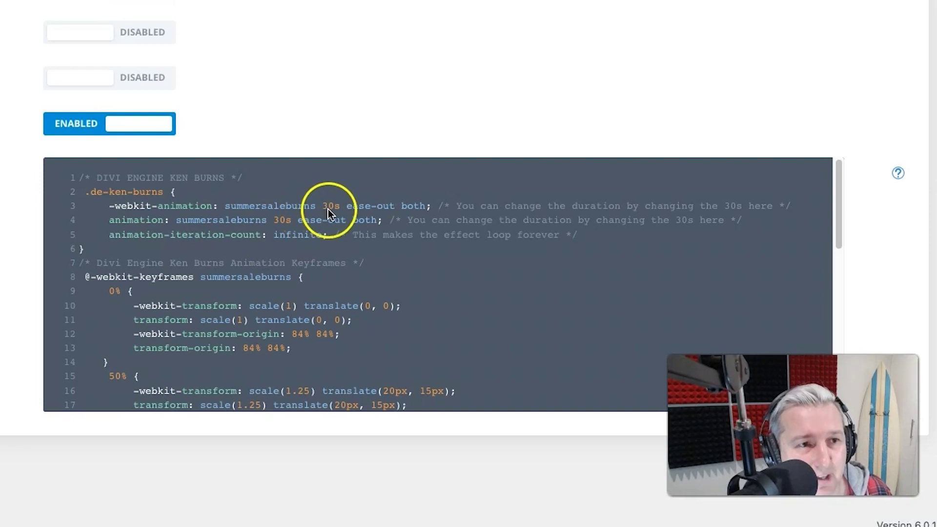
pyautogui.click(330, 210)
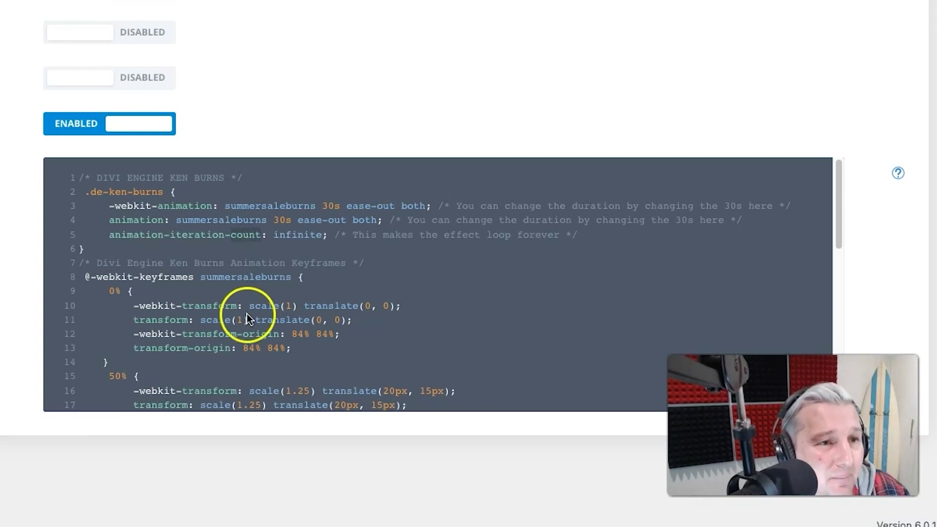
pyautogui.click(101, 193)
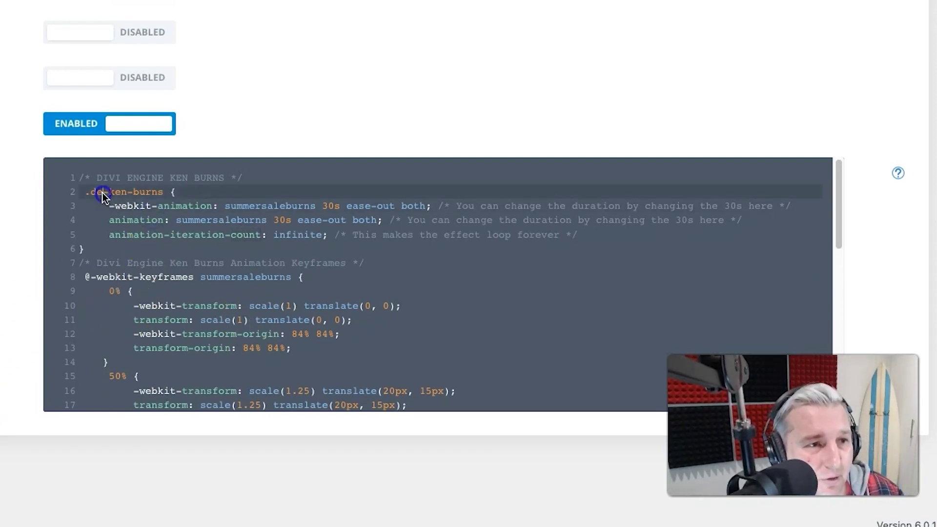
pyautogui.moveTo(87, 193); pyautogui.dragTo(165, 195)
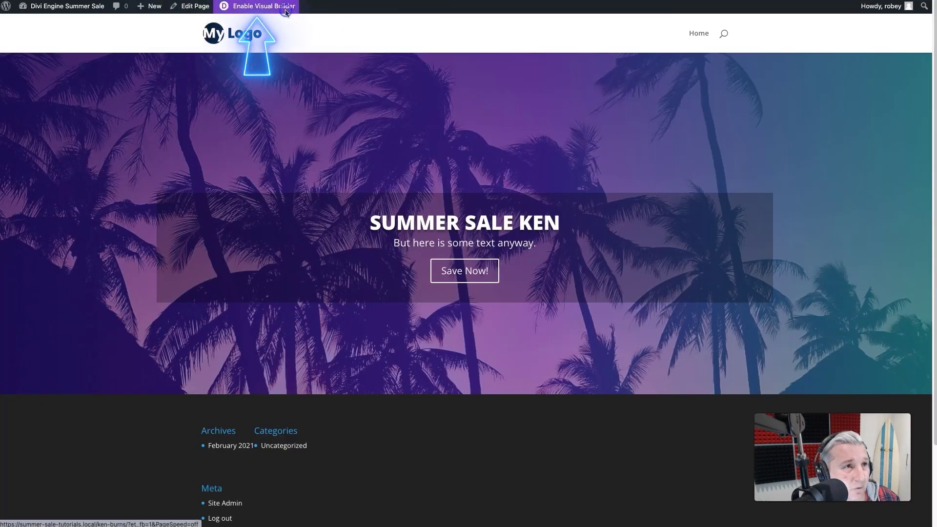
# - Reopen the Ken Burns page in the Visual Builder and switch it to wireframe view
pyautogui.click(286, 12)
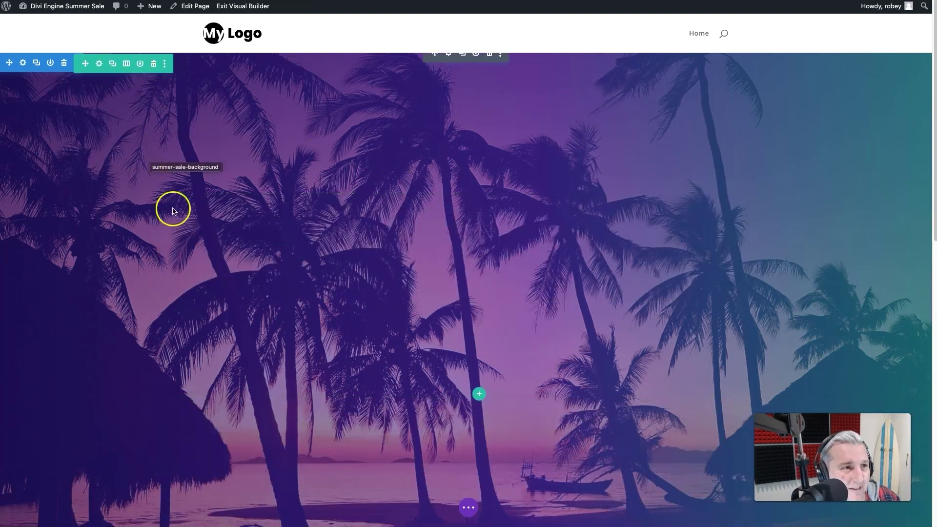
pyautogui.scroll(-3, 202, 244)
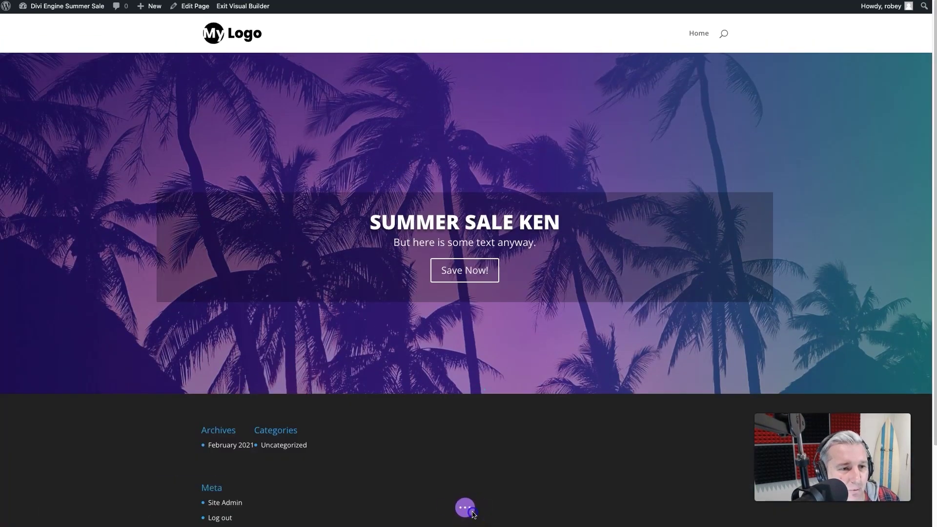
pyautogui.click(466, 510)
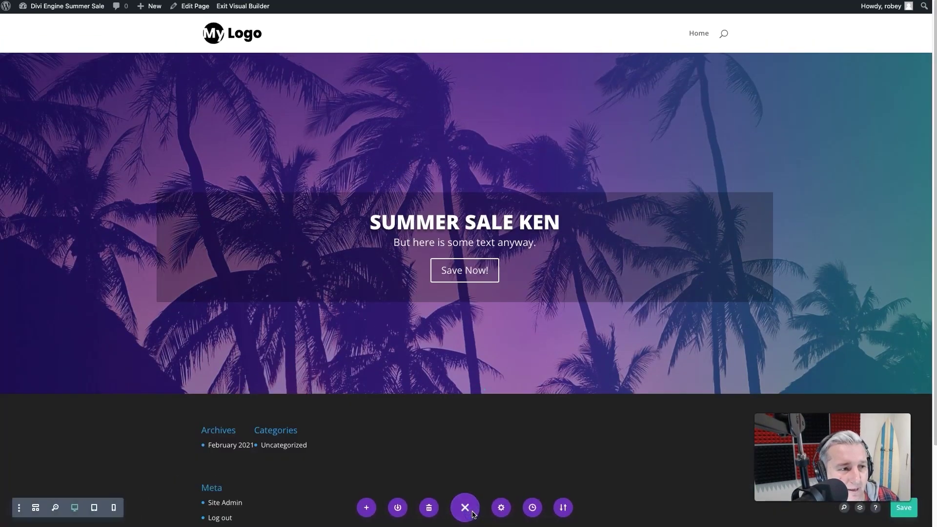
pyautogui.click(36, 508)
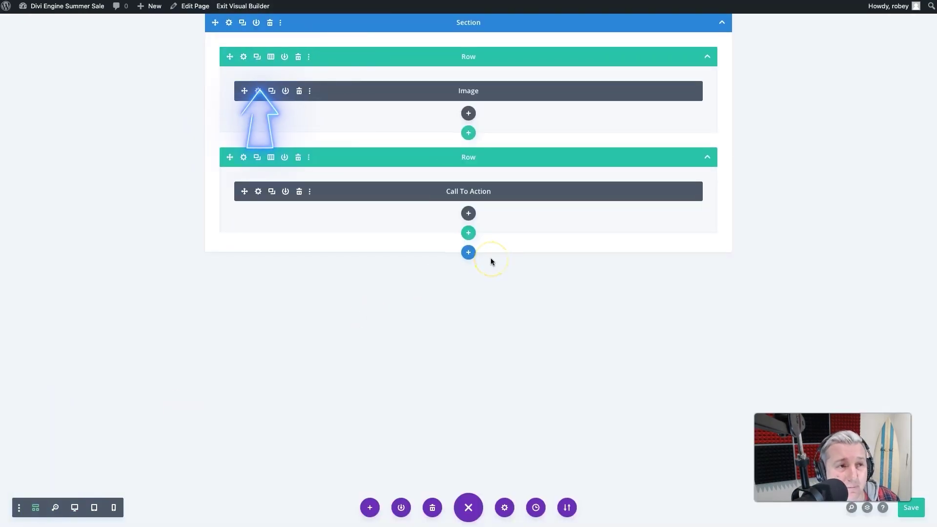
# - Assign the CSS class de-ken-burns to the Image module and save its settings
pyautogui.click(259, 91)
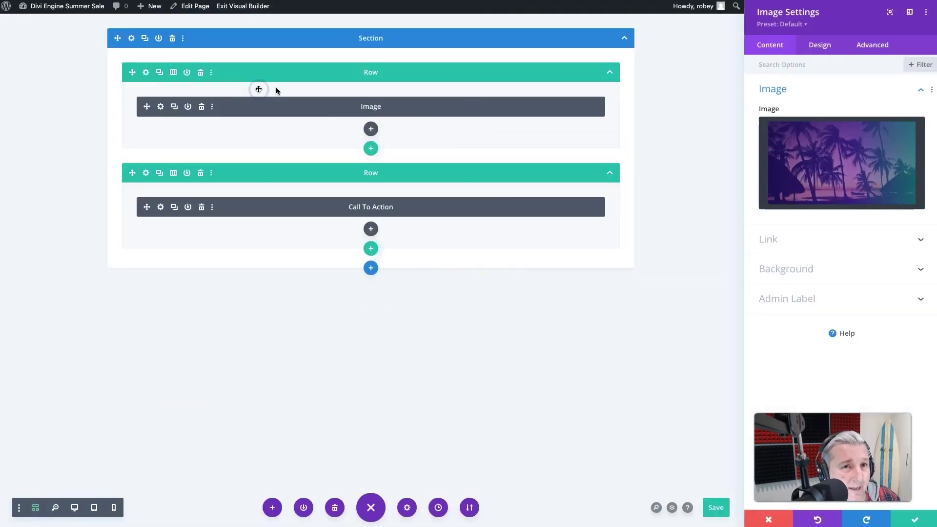
pyautogui.click(870, 43)
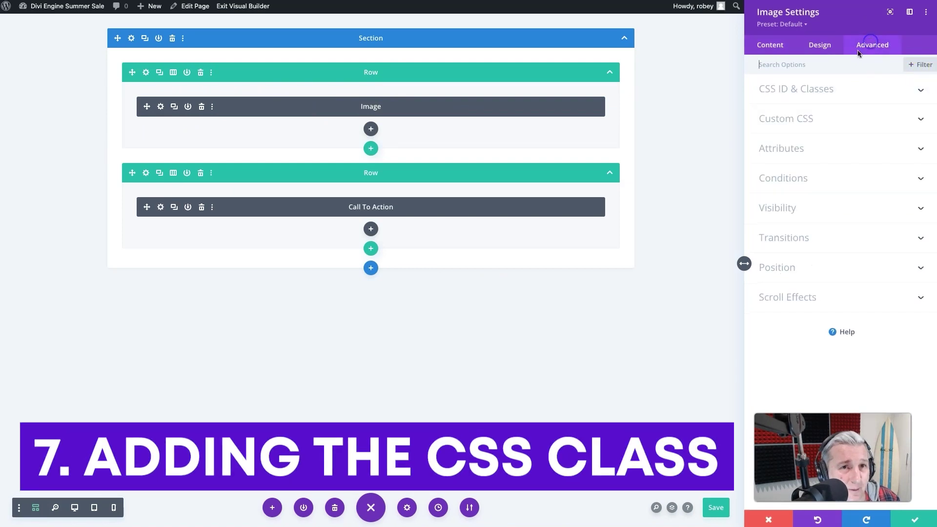
pyautogui.click(819, 88)
pyautogui.click(797, 163)
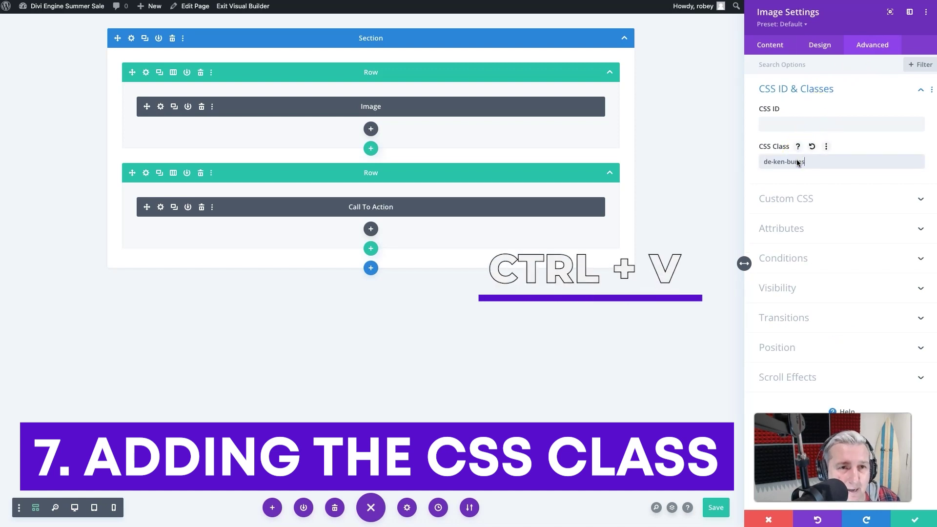
pyautogui.click(907, 521)
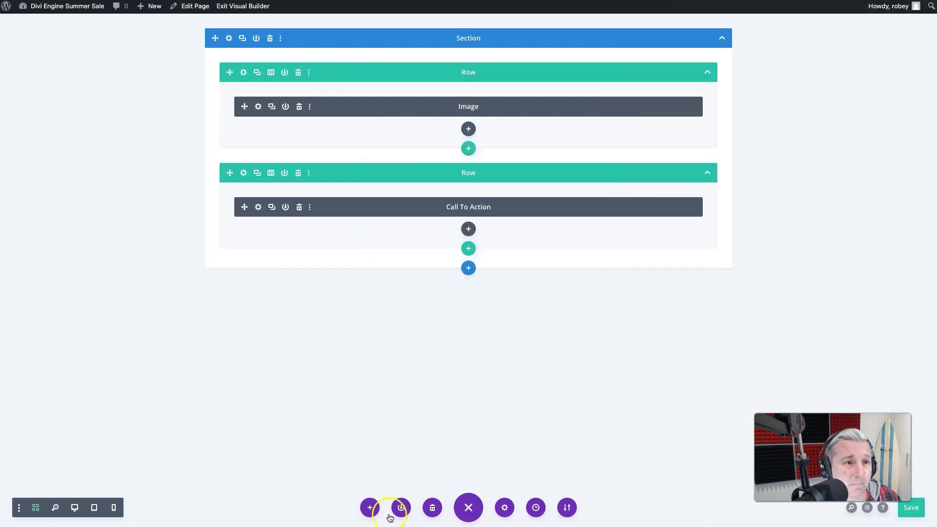
# - Save the page and exit the Visual Builder
pyautogui.click(917, 510)
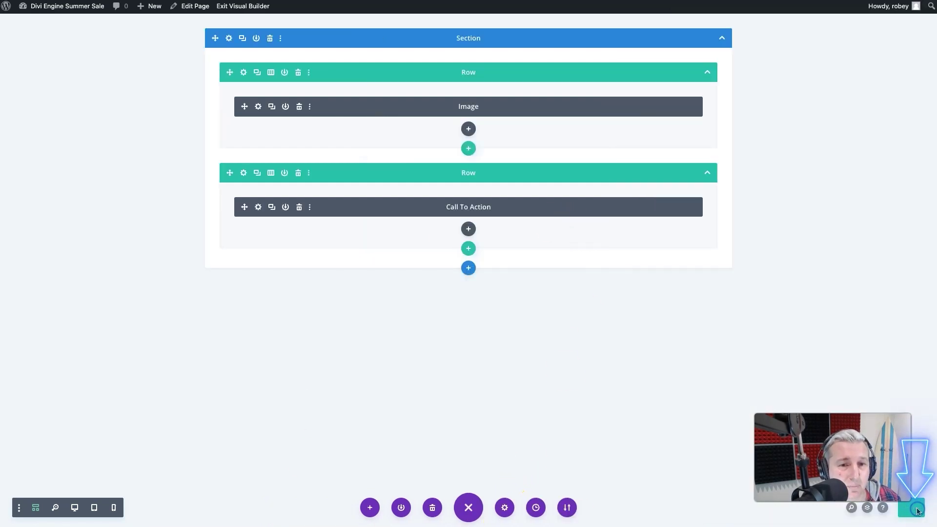
pyautogui.click(250, 6)
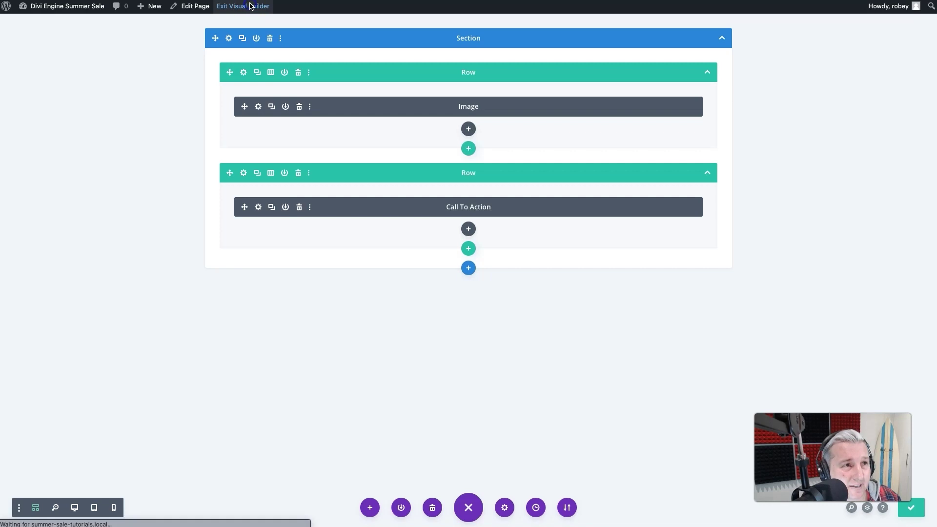